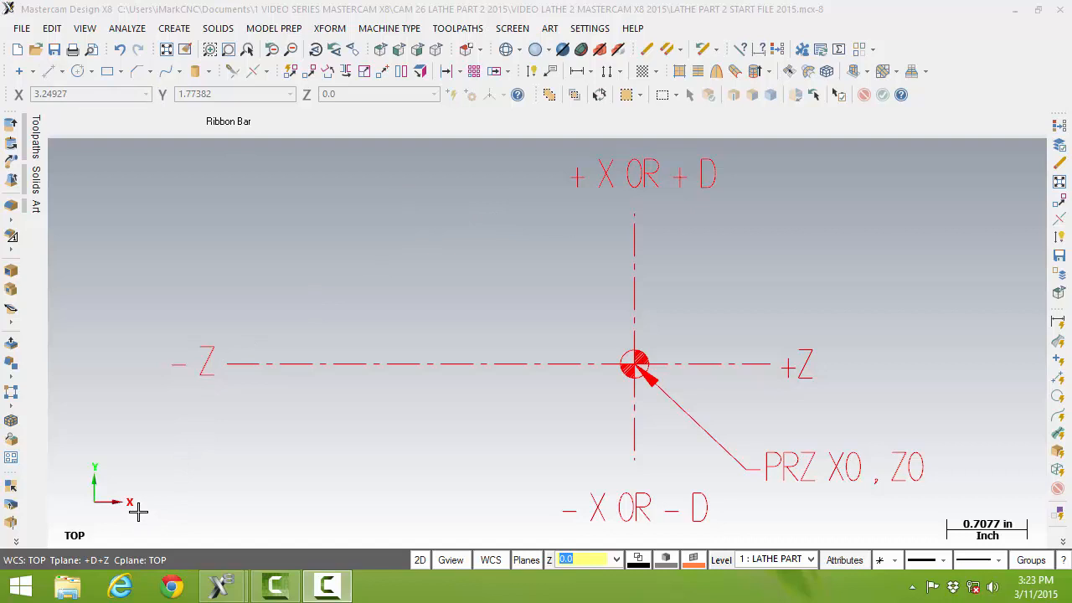
# Return to the top view and set the planes to the lathe diameter orientation +D +Z (WCS).
pyautogui.scroll(10, 183, 479)
pyautogui.moveTo(182, 479); pyautogui.dragTo(167, 478, button='middle')
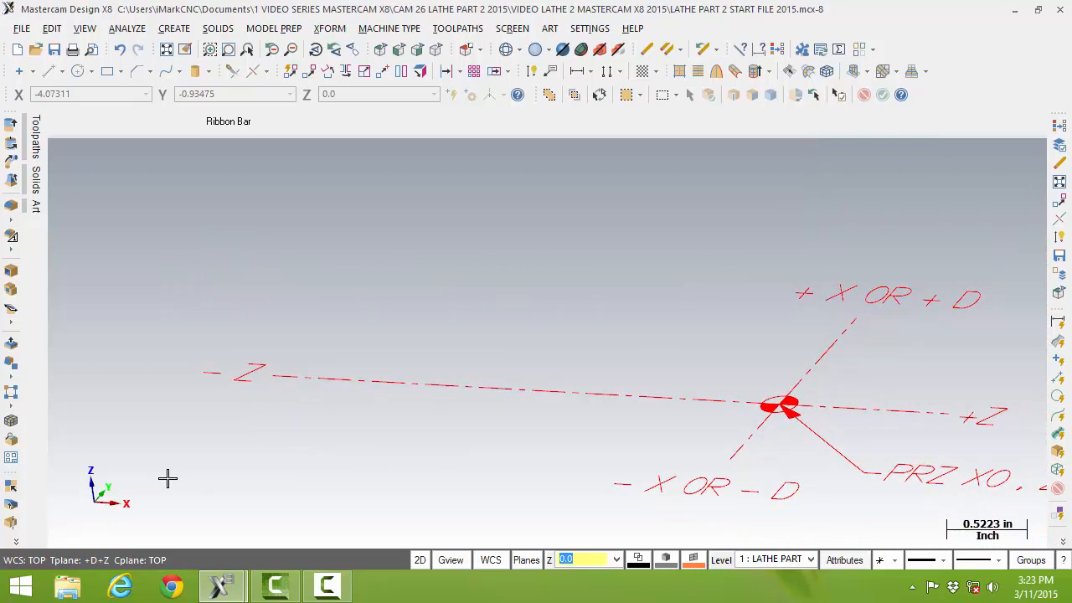
pyautogui.hotkey('alt', '1')
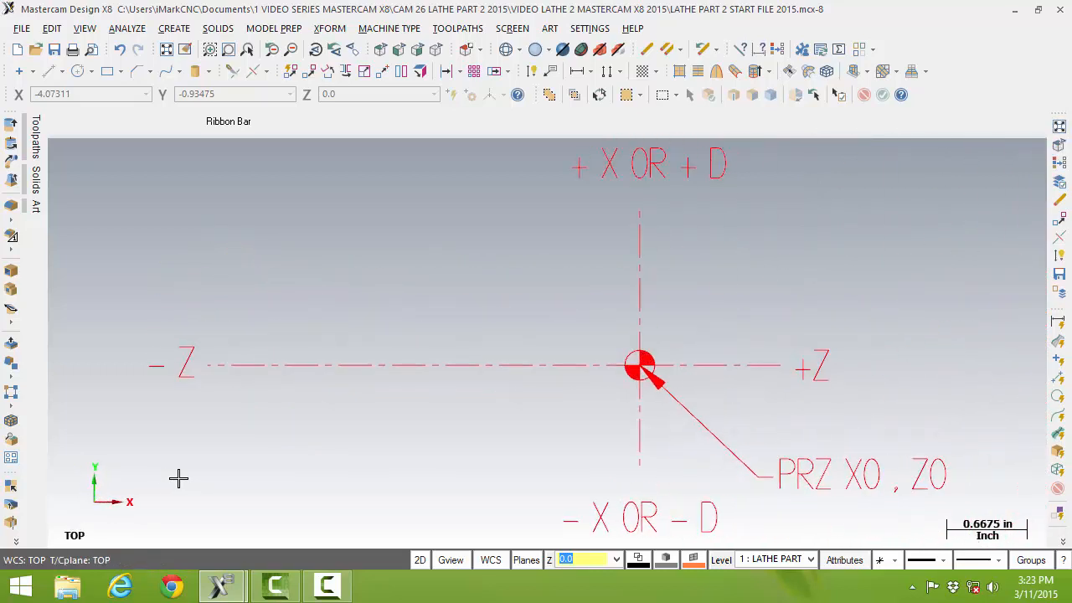
pyautogui.click(528, 563)
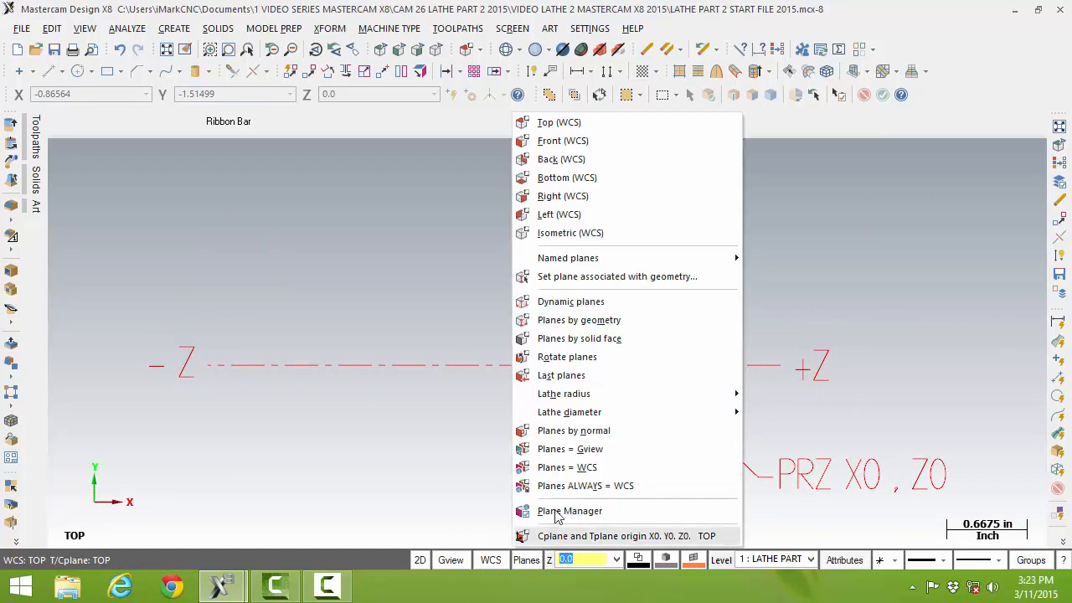
pyautogui.moveTo(607, 418)
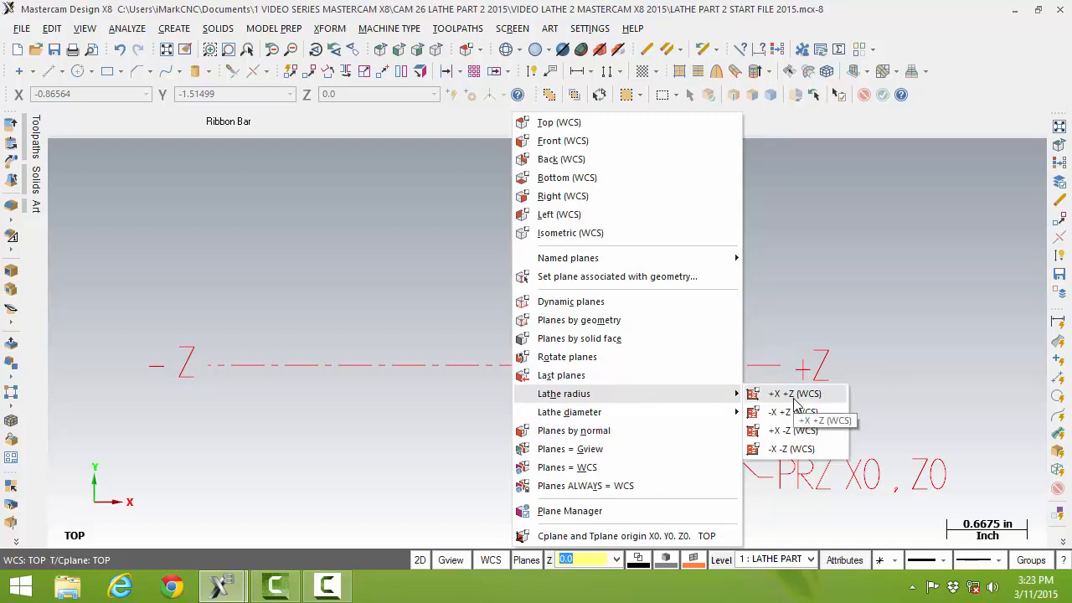
pyautogui.moveTo(703, 421)
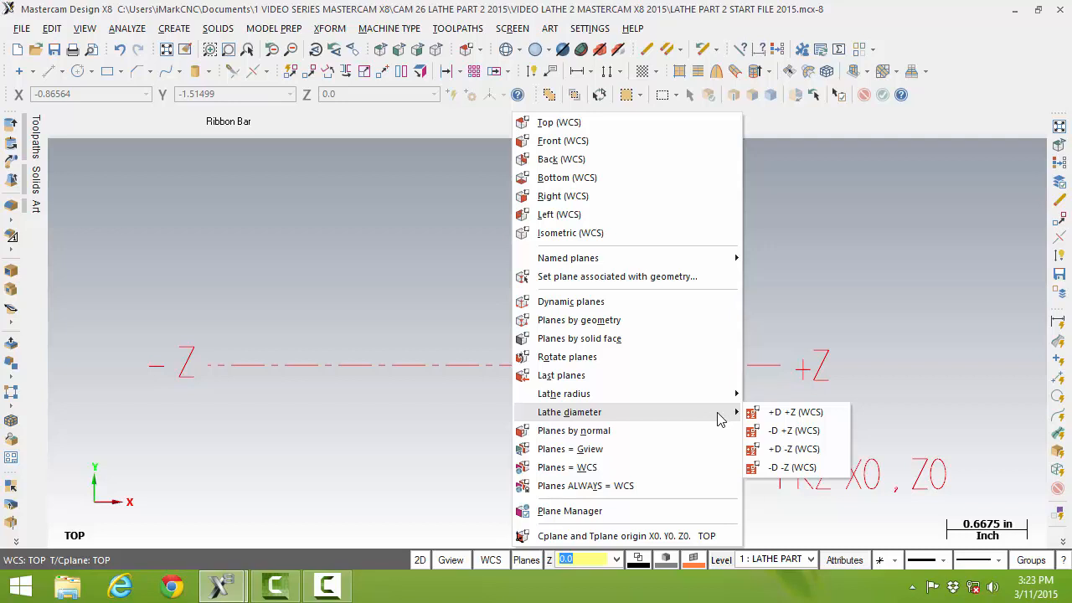
pyautogui.click(787, 413)
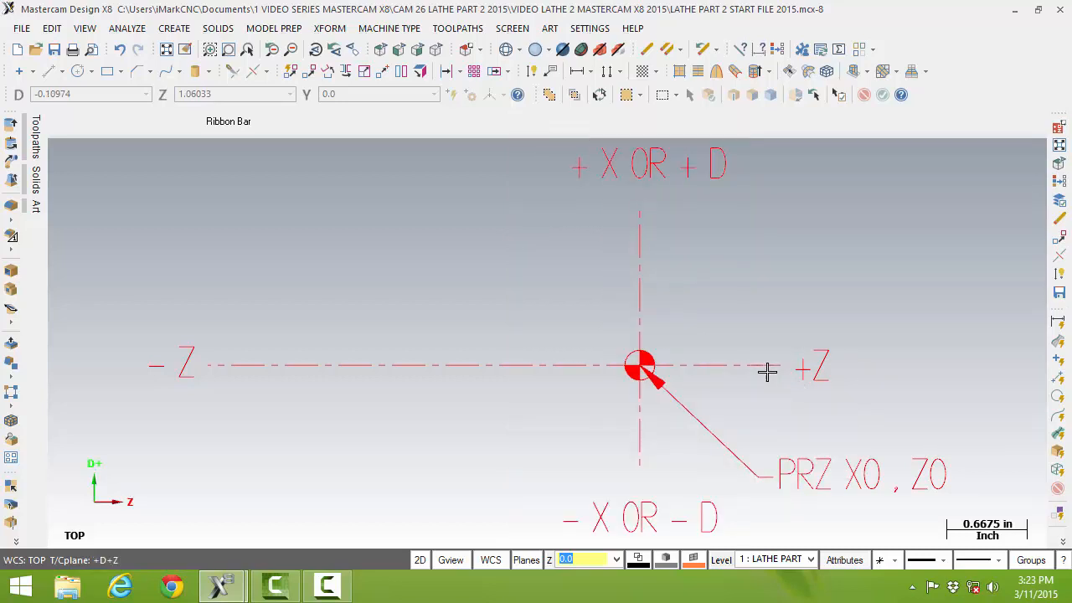
pyautogui.click(641, 270)
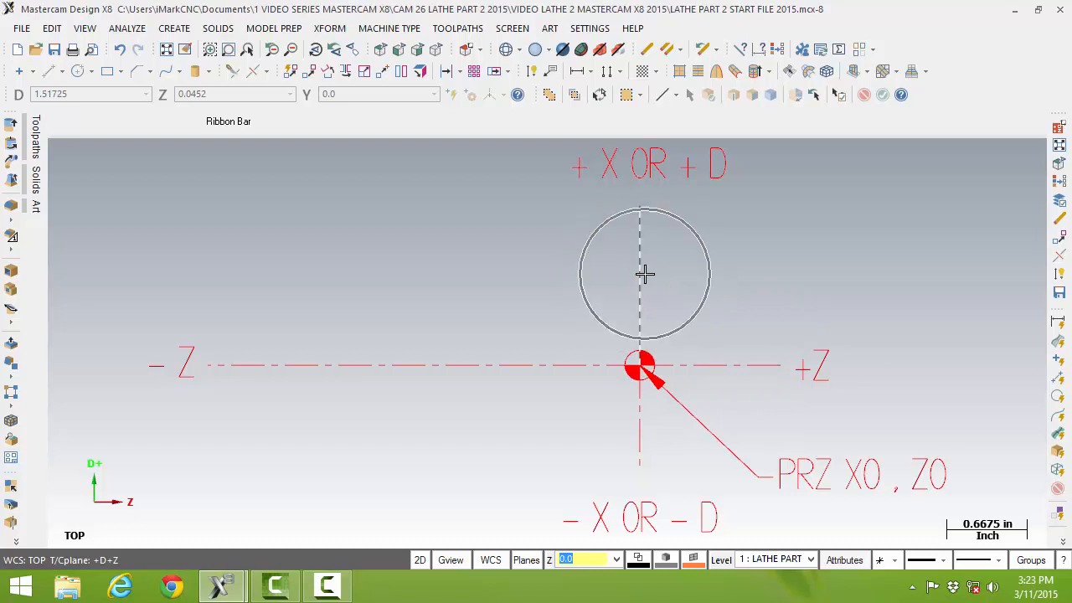
pyautogui.click(731, 365)
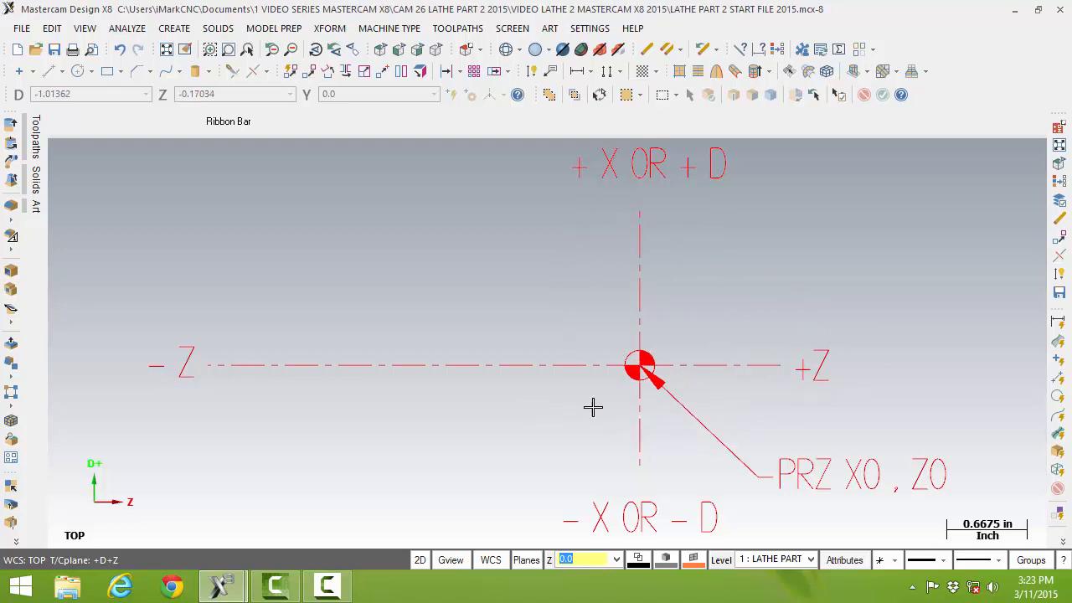
# Sketch a horizontal line about 2.58 in long from the origin toward -Z and place it at D coordinate 0.95.
pyautogui.click(48, 75)
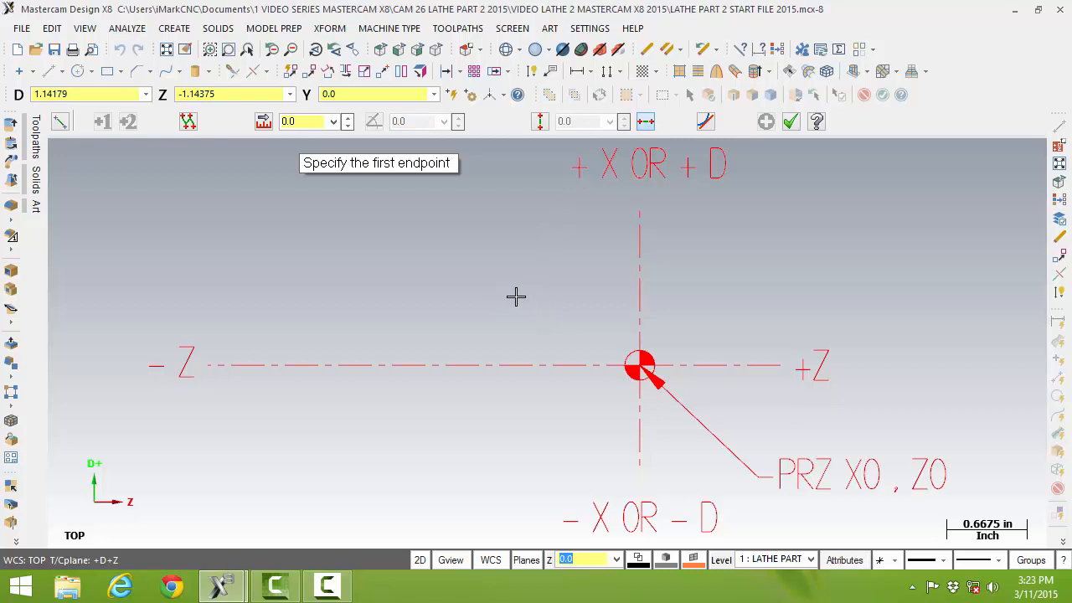
pyautogui.click(503, 95)
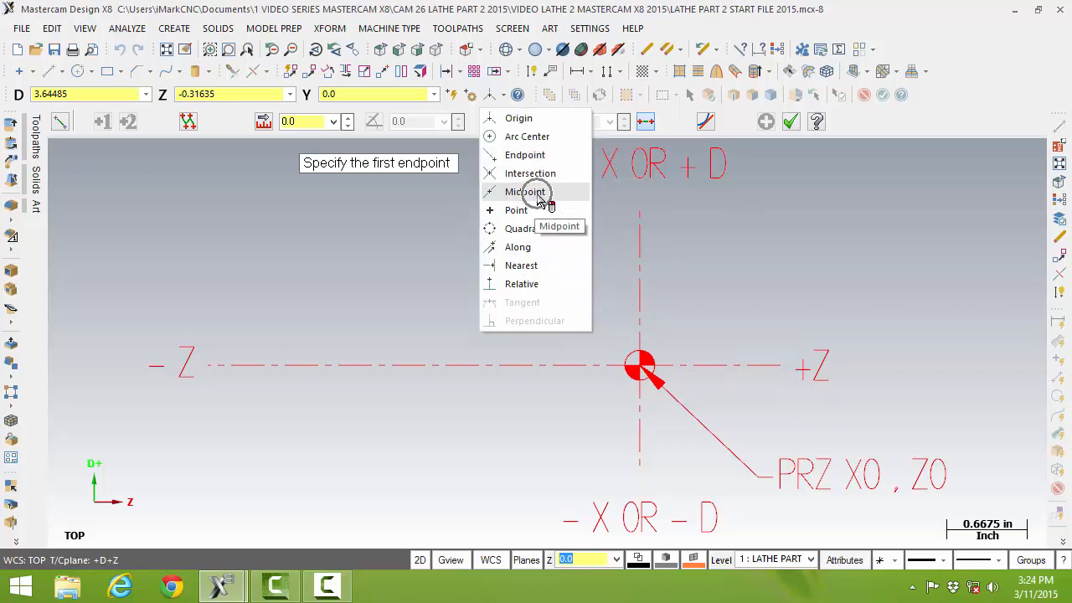
pyautogui.click(524, 123)
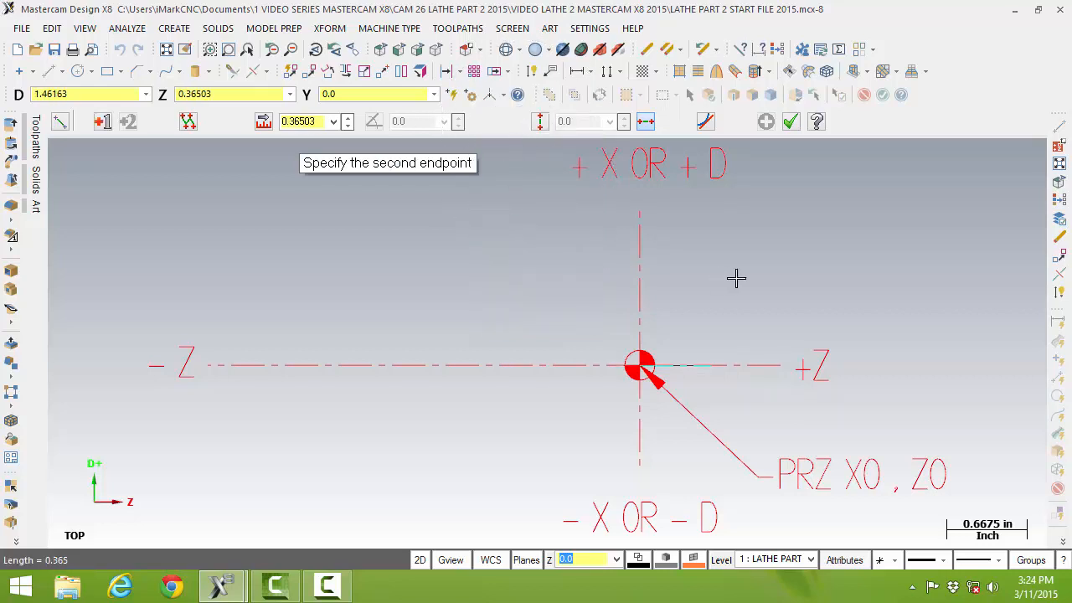
pyautogui.click(646, 124)
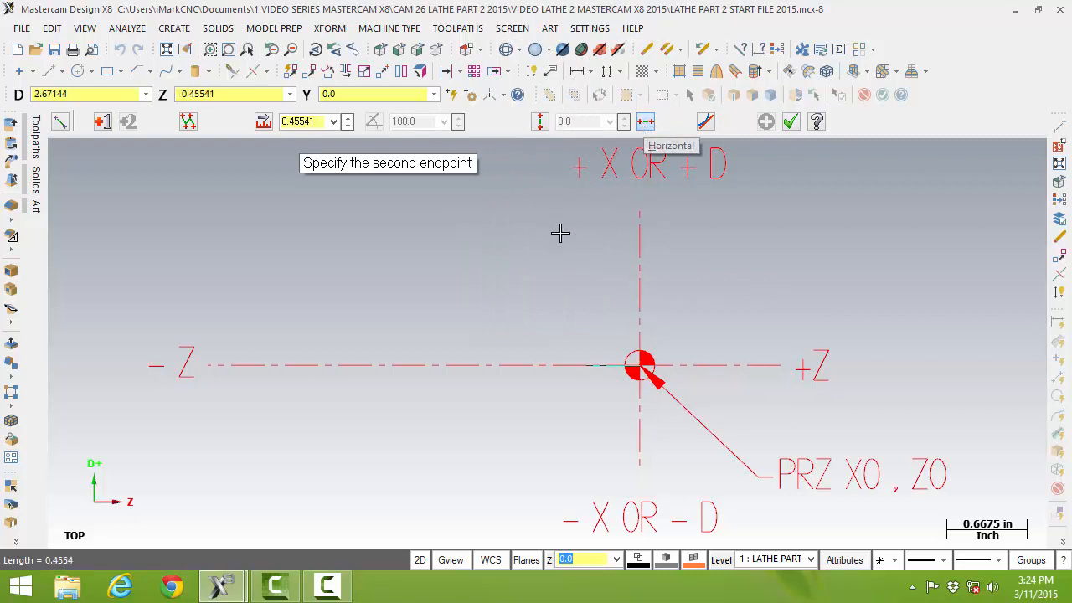
pyautogui.click(327, 303)
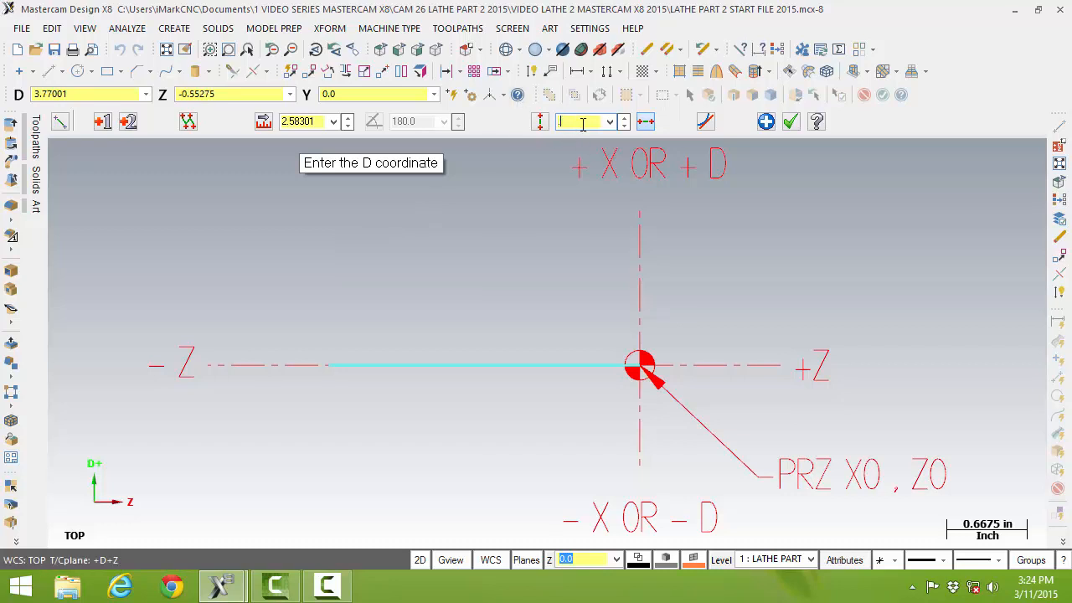
pyautogui.press('Return')
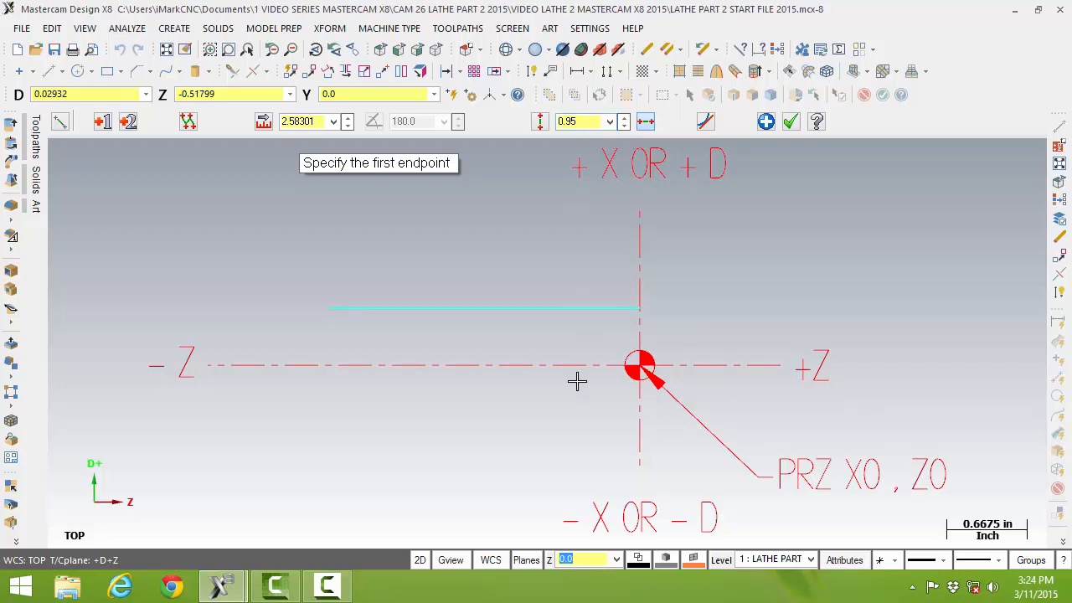
# Set the length of the horizontal line at D 0.95 to 3.0 and apply it.
pyautogui.press('ctrl')
pyautogui.press('ctrl')
pyautogui.press('ctrl')
pyautogui.click(314, 121)
pyautogui.write('3.0')
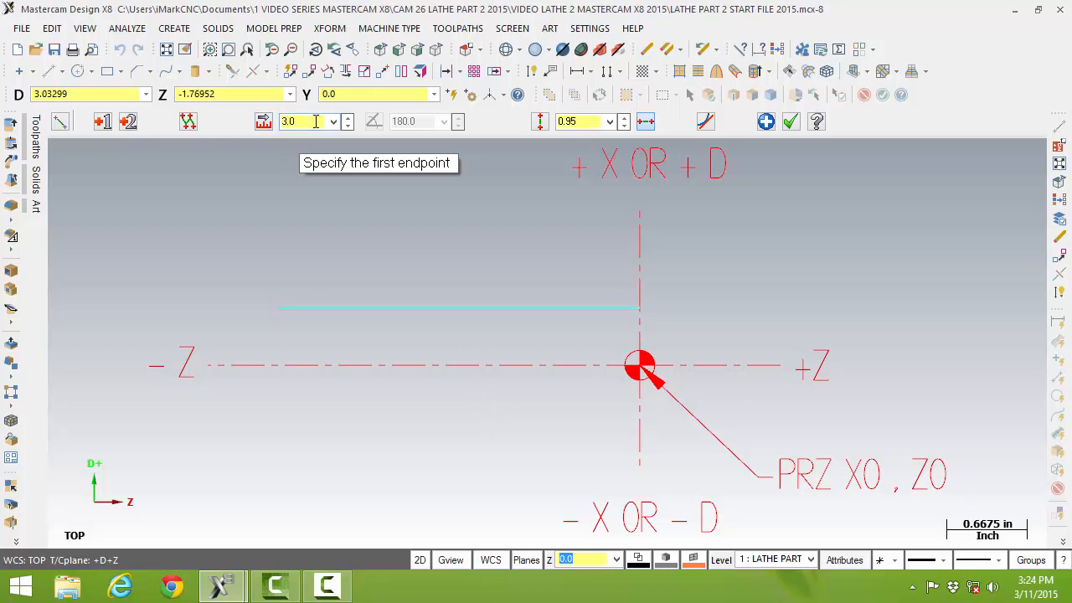
pyautogui.click(765, 122)
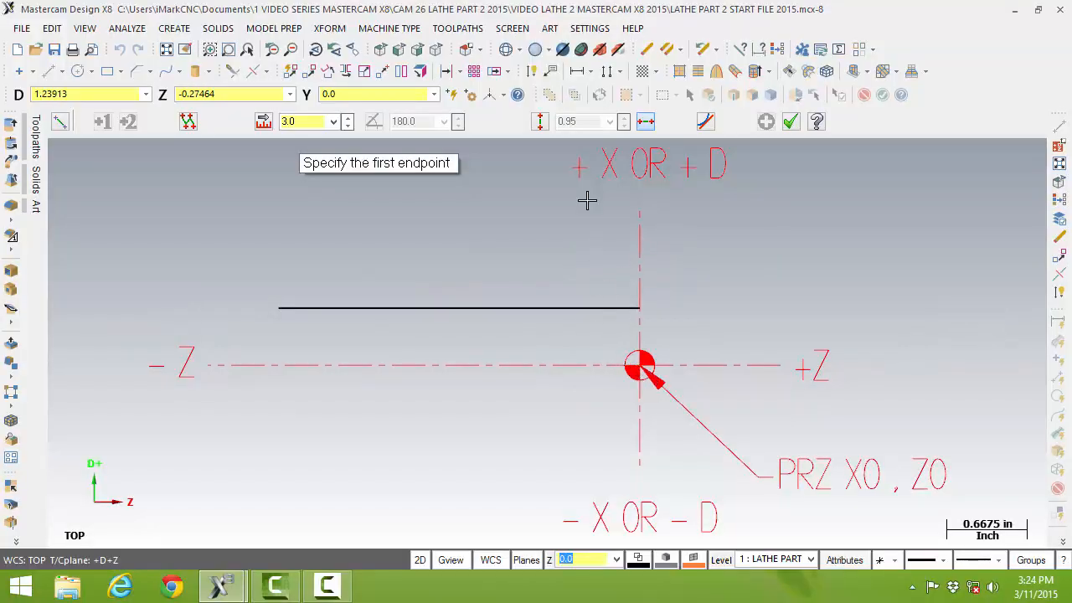
# Draw a horizontal centerline at D 0.0 from the origin to below the upper line's -Z end.
pyautogui.click(492, 96)
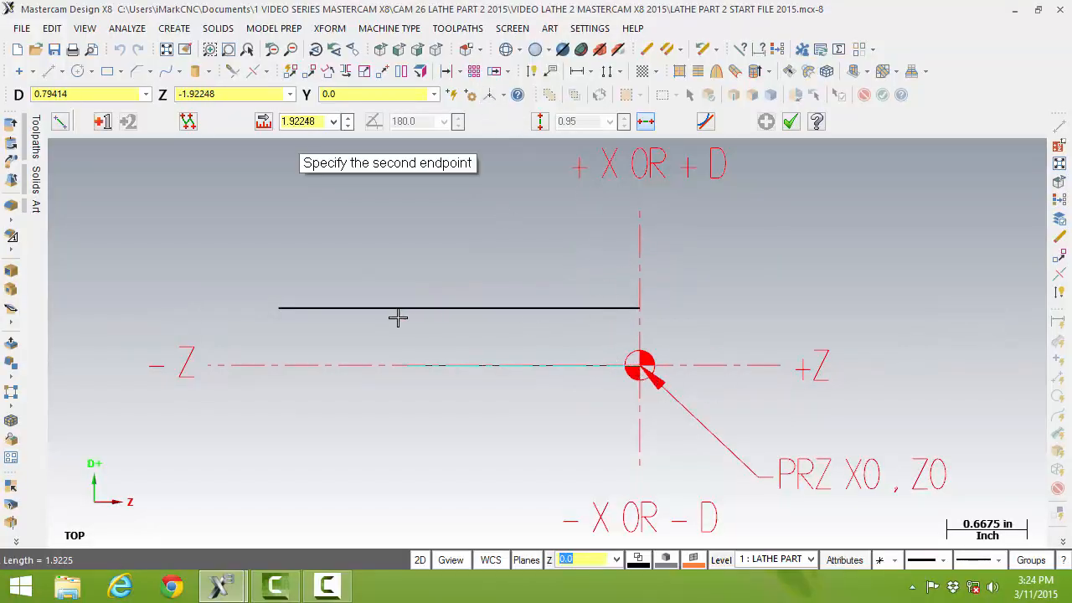
pyautogui.click(279, 308)
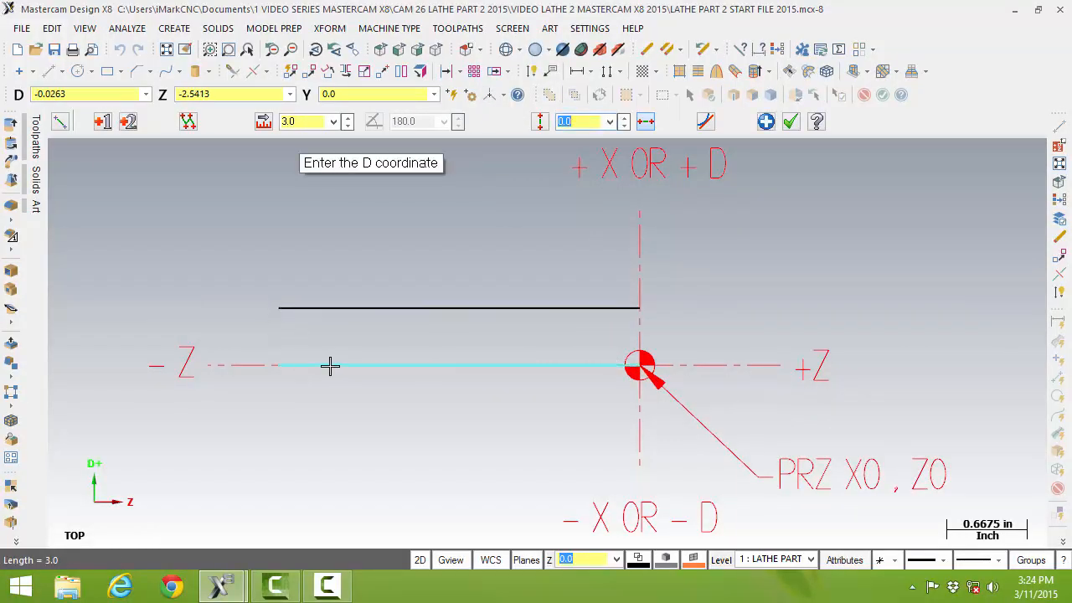
pyautogui.click(766, 123)
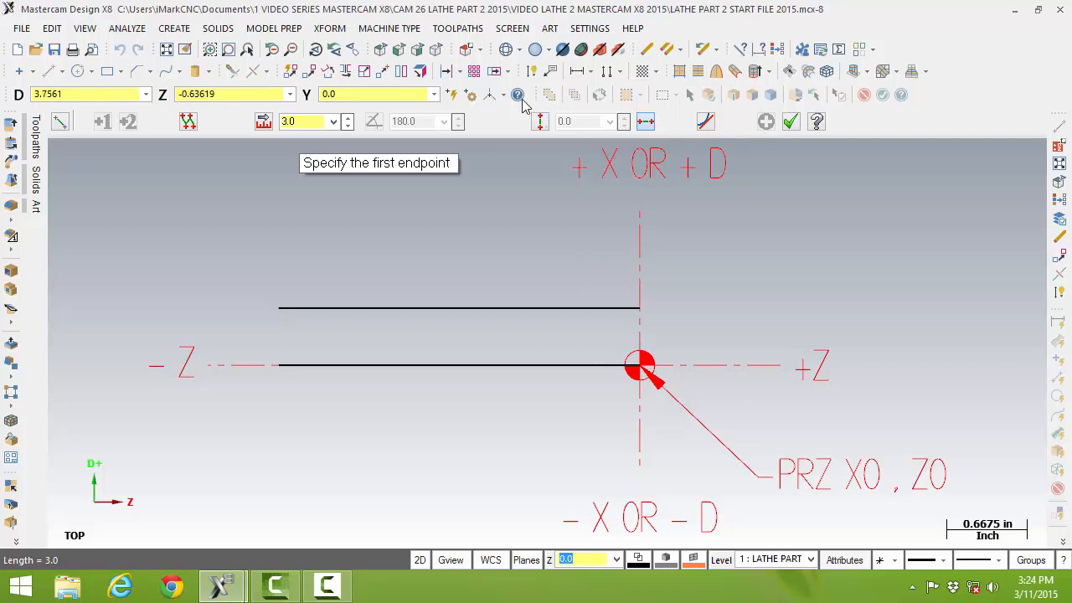
# Create a horizontal line from the origin to the centerline's -Z end and place it at D coordinate 0.5.
pyautogui.click(490, 95)
pyautogui.click(284, 367)
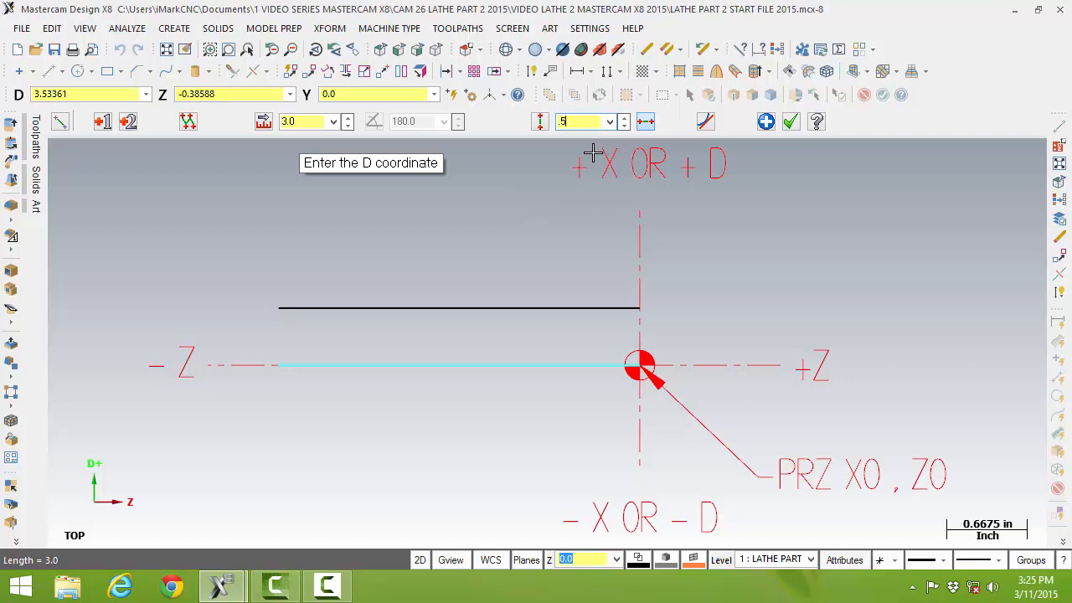
pyautogui.write('.5')
pyautogui.press('Return')
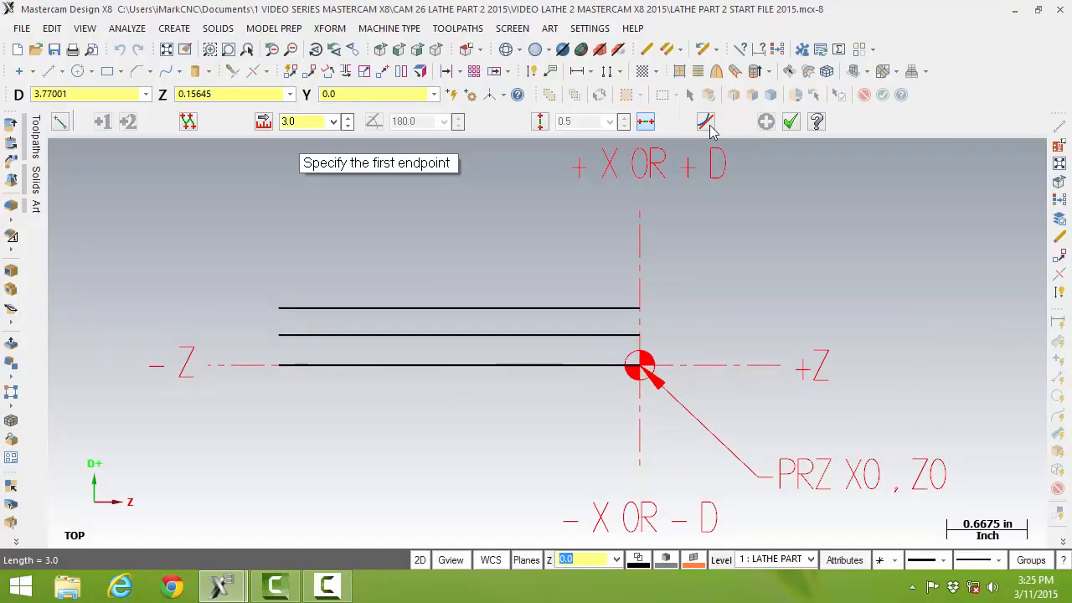
# Create another horizontal line spanning the centerline's full length and place it at D coordinate 0.4.
pyautogui.click(640, 365)
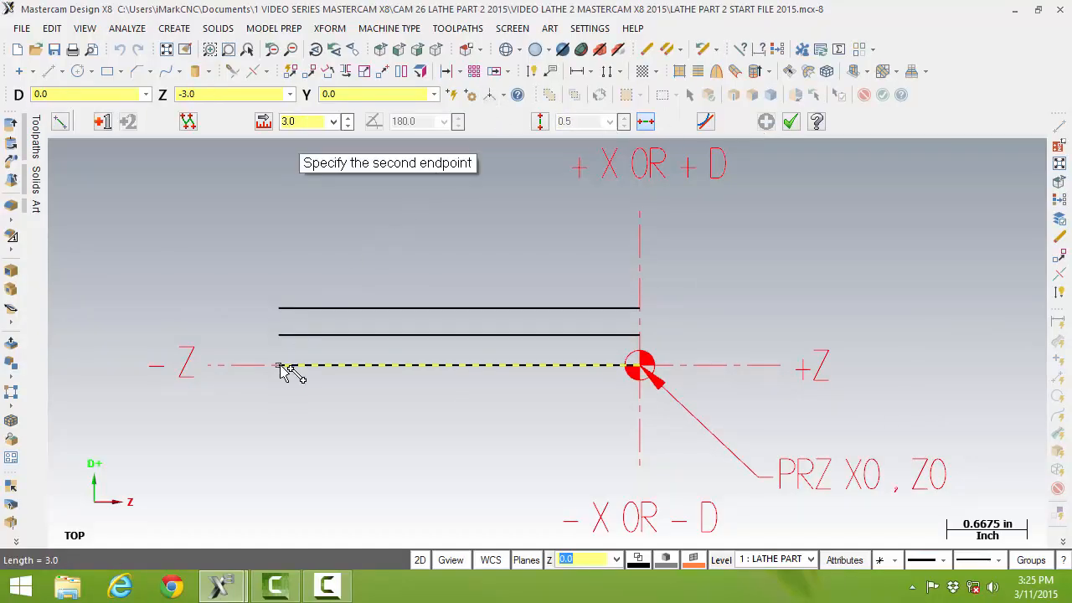
pyautogui.click(280, 365)
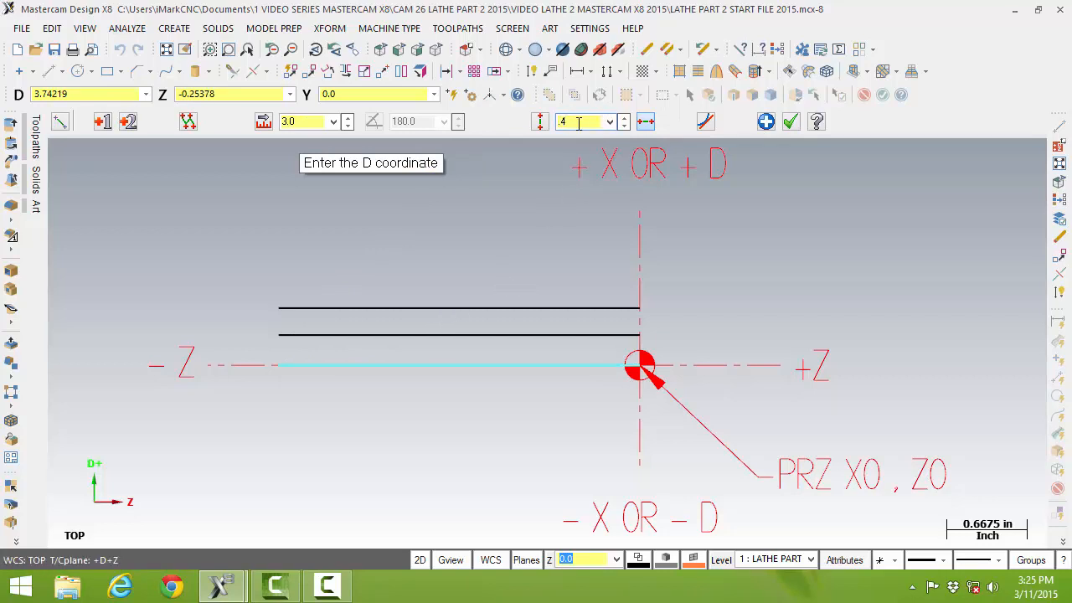
pyautogui.write('.4')
pyautogui.press('Return')
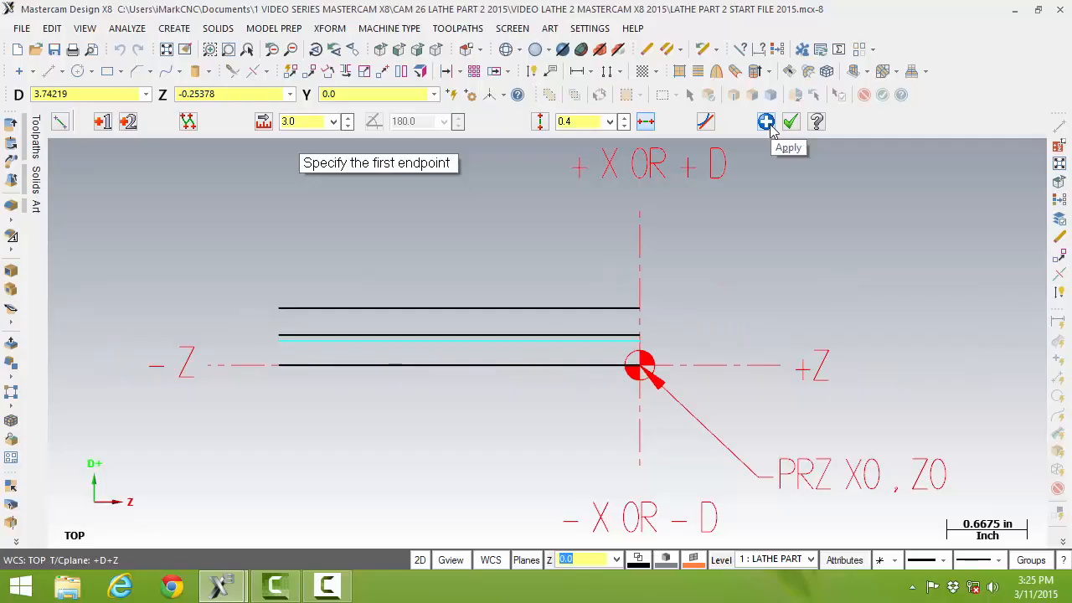
pyautogui.click(767, 124)
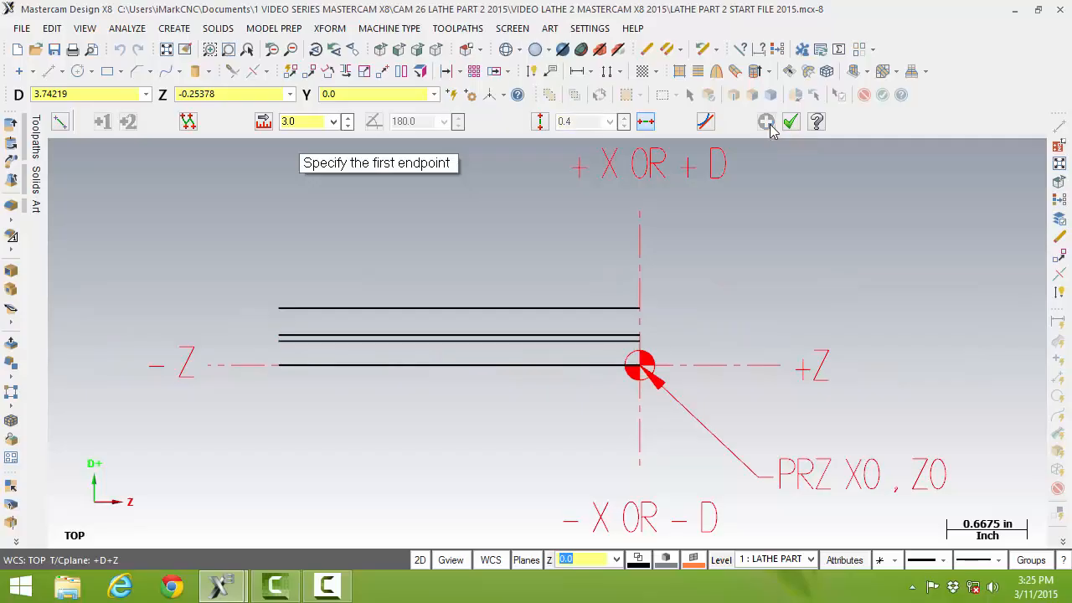
# Create a vertical line from the origin up to the top horizontal line's endpoint and place it at Z coordinate -3.
pyautogui.click(540, 124)
pyautogui.click(491, 94)
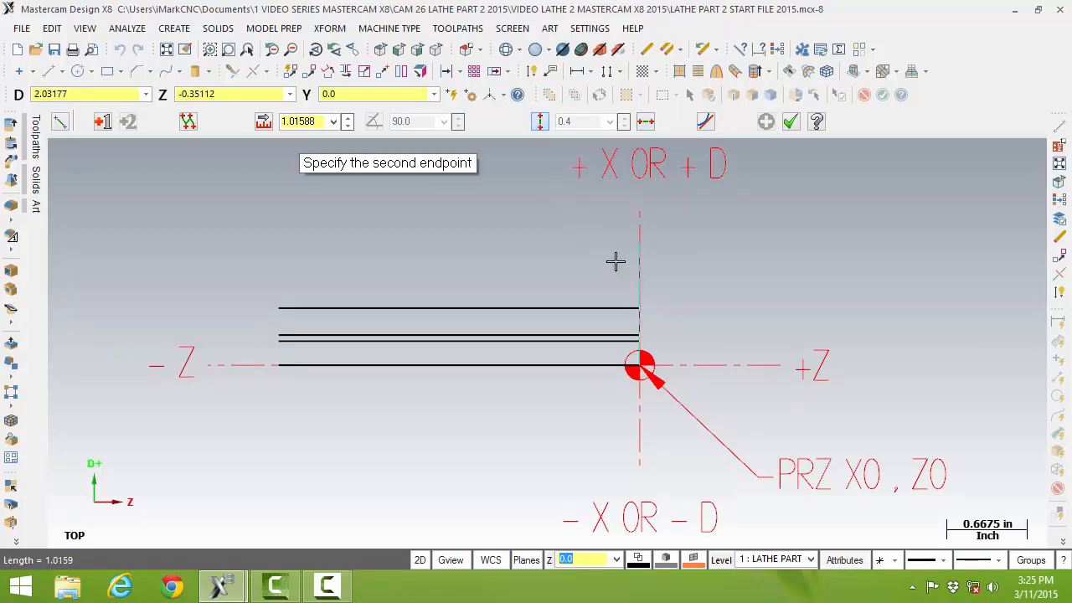
pyautogui.click(647, 310)
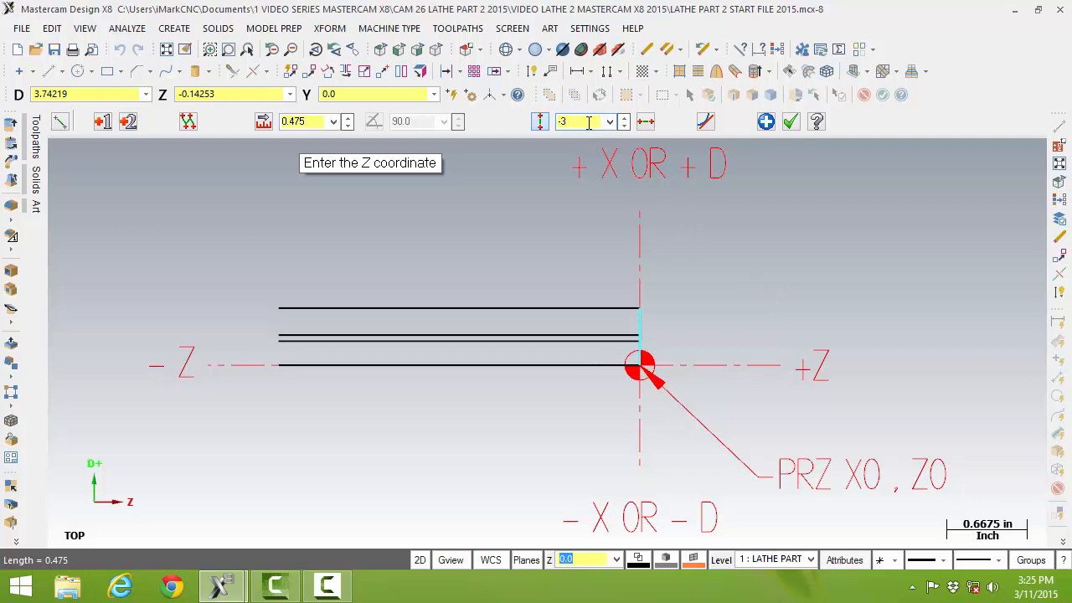
pyautogui.press('ctrl')
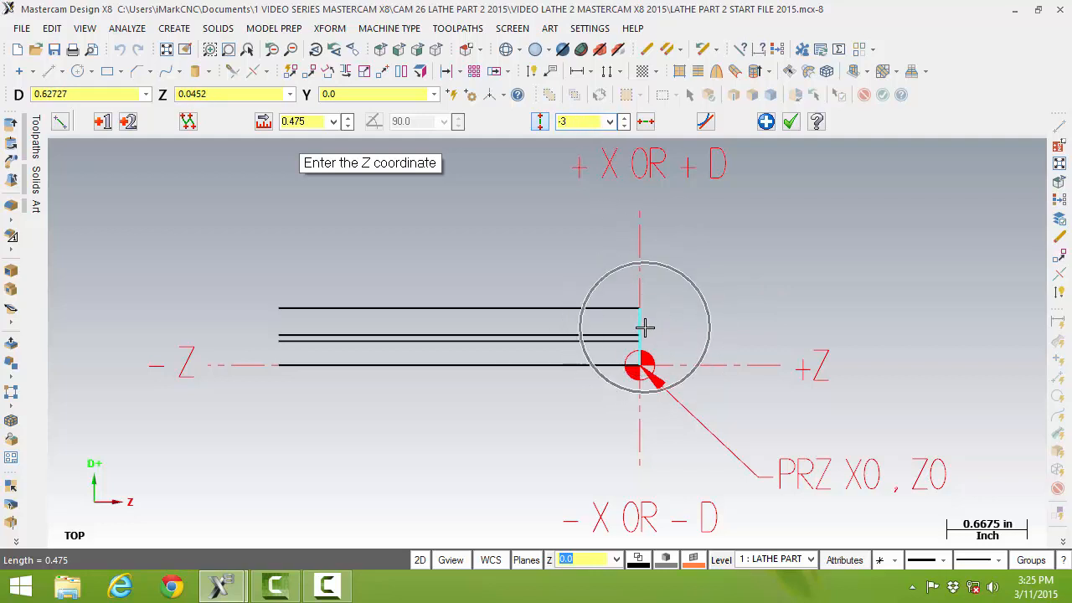
pyautogui.press('ctrl')
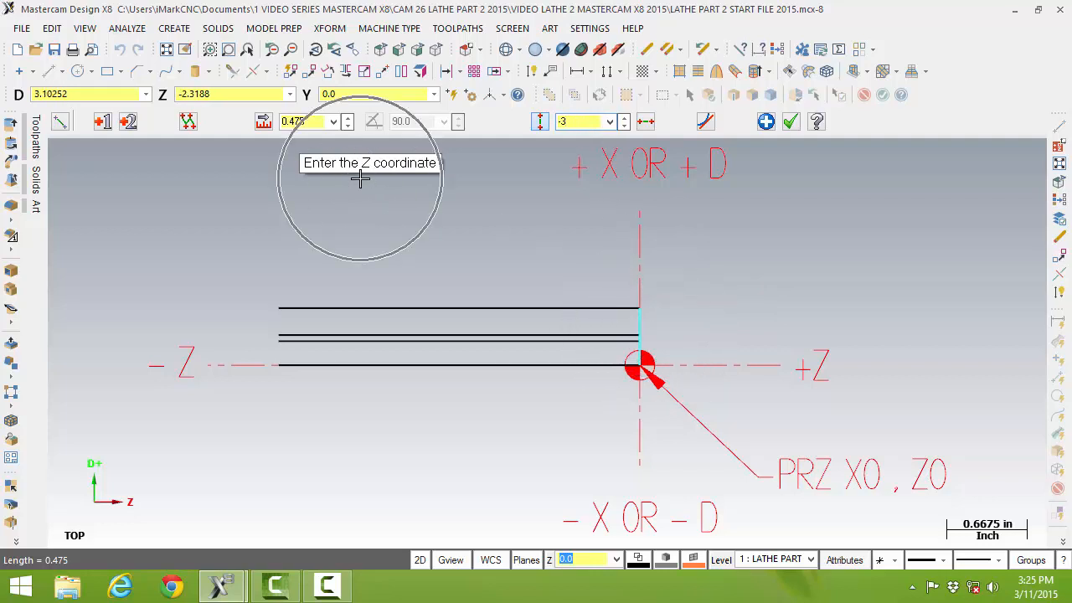
pyautogui.press('ctrl')
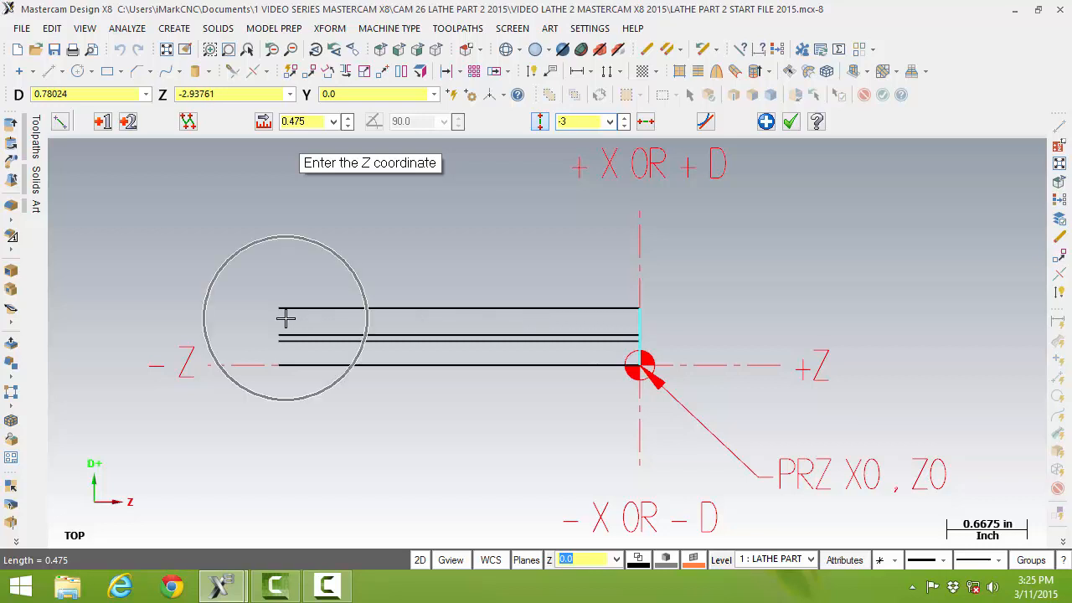
pyautogui.click(765, 121)
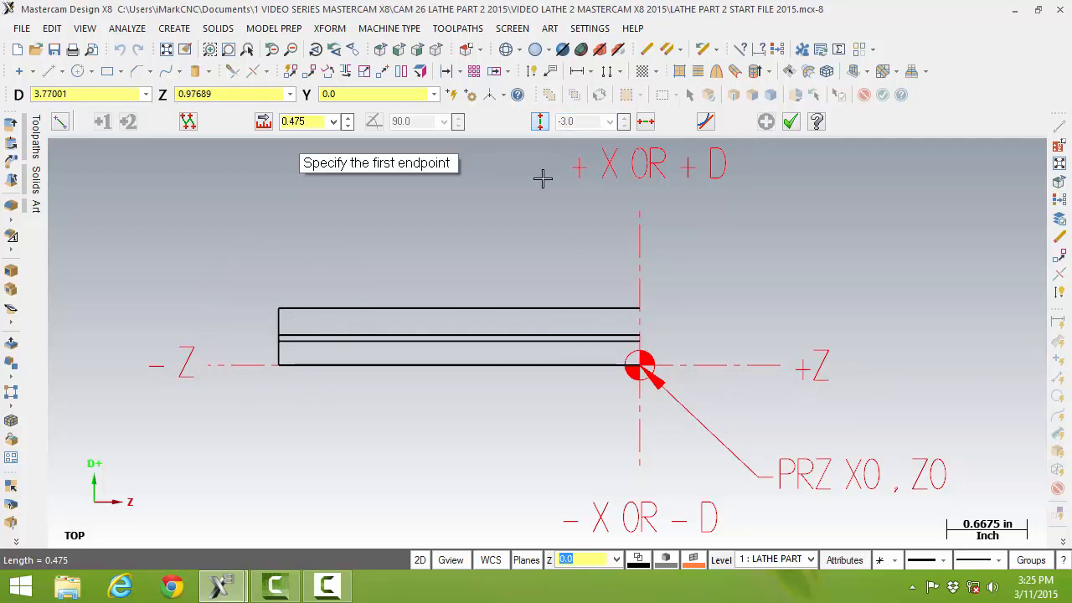
# Create a vertical line from the centerline to the top line and place it at Z coordinate -0.75.
pyautogui.click(637, 365)
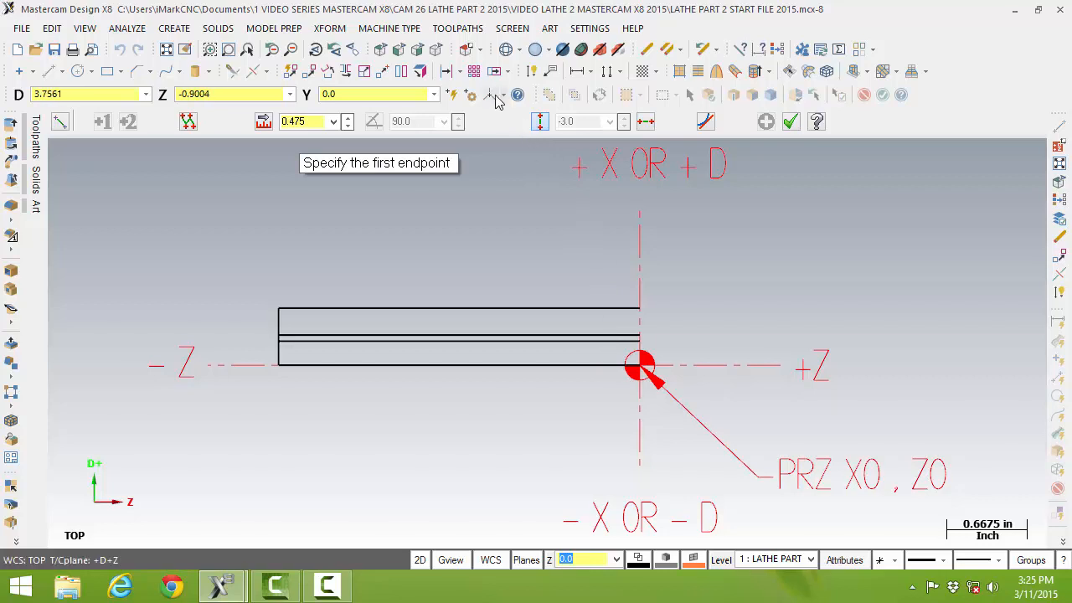
pyautogui.click(640, 308)
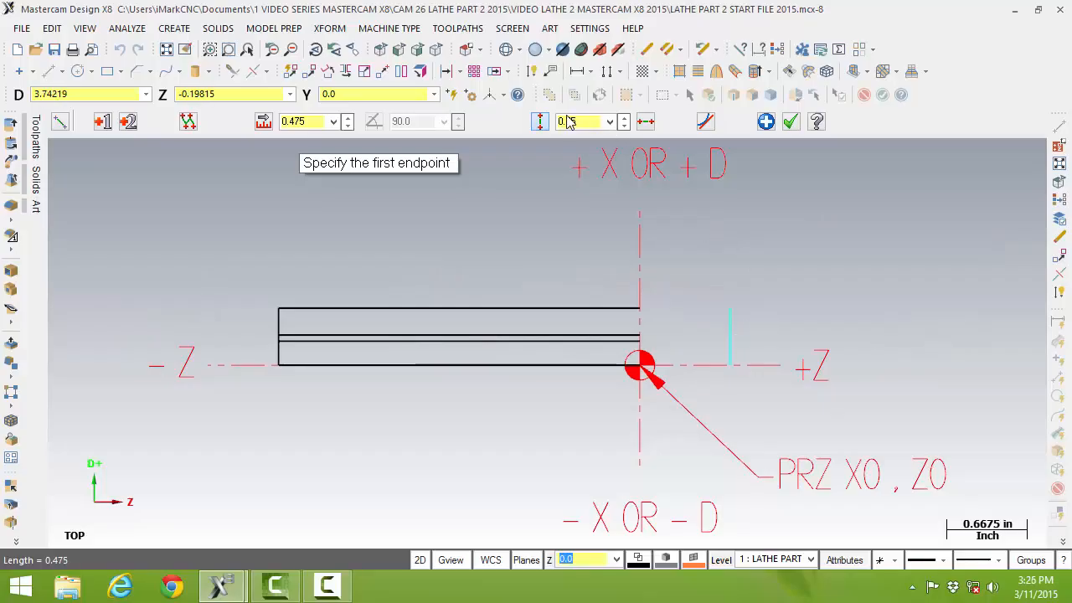
pyautogui.doubleClick(560, 121)
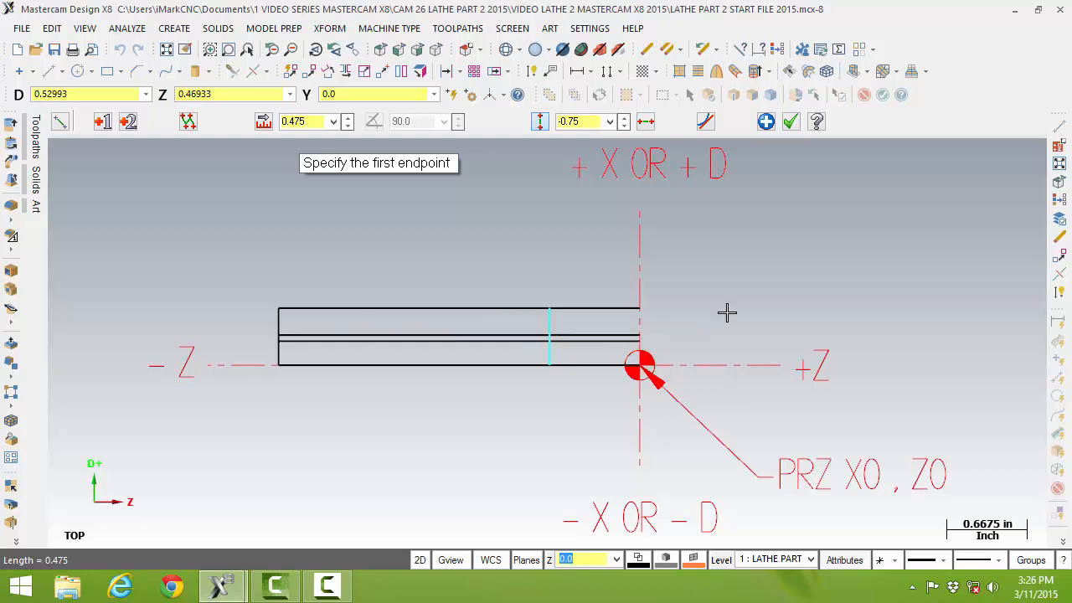
pyautogui.click(767, 122)
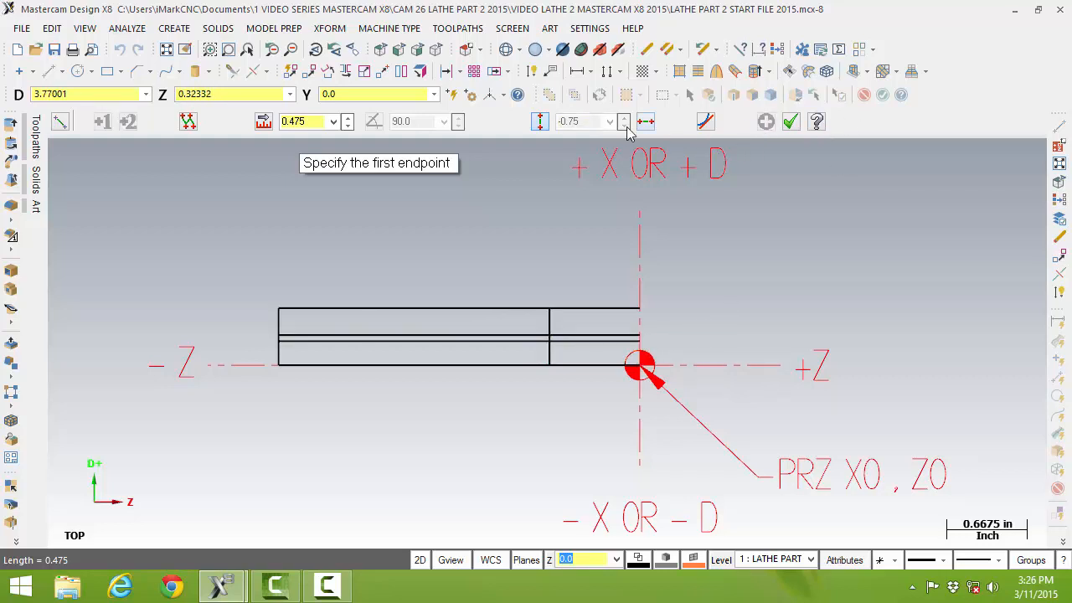
# Create a vertical line from the origin to the top line's endpoint and place it at Z coordinate -0.9.
pyautogui.click(489, 94)
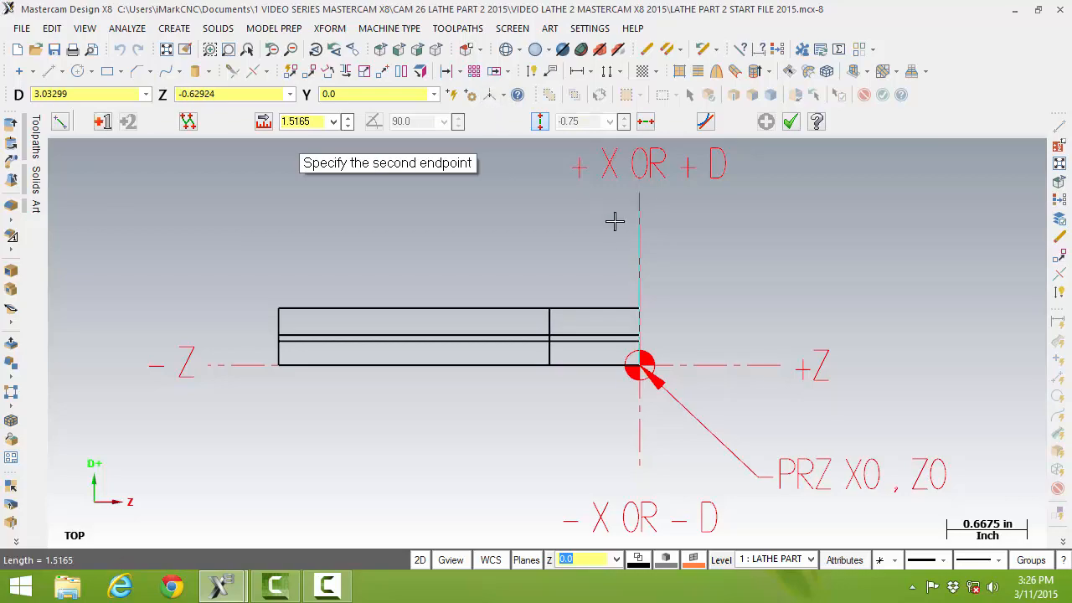
pyautogui.click(637, 307)
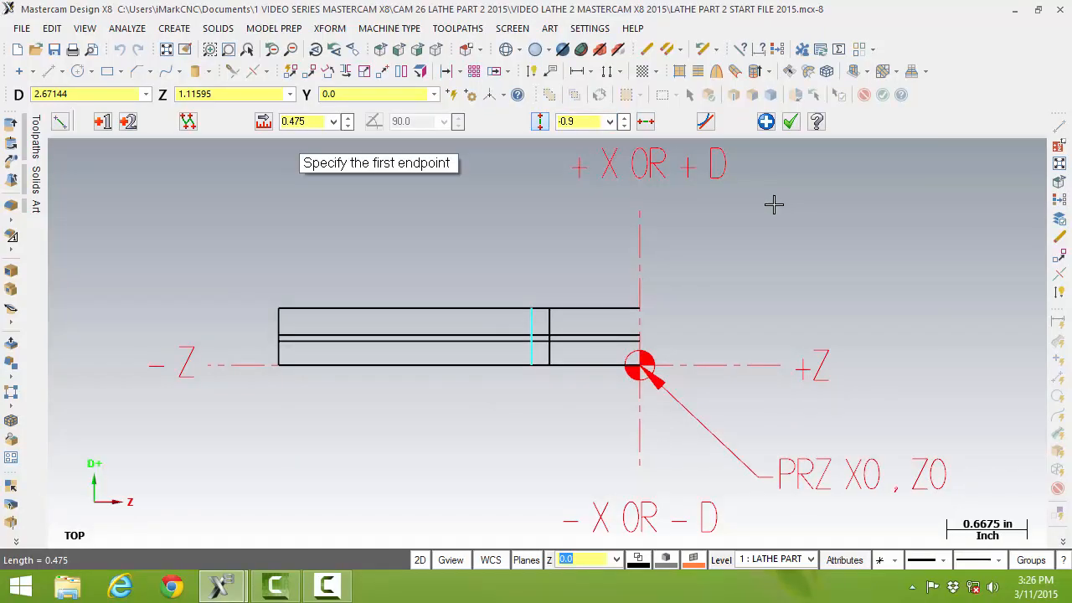
pyautogui.click(790, 123)
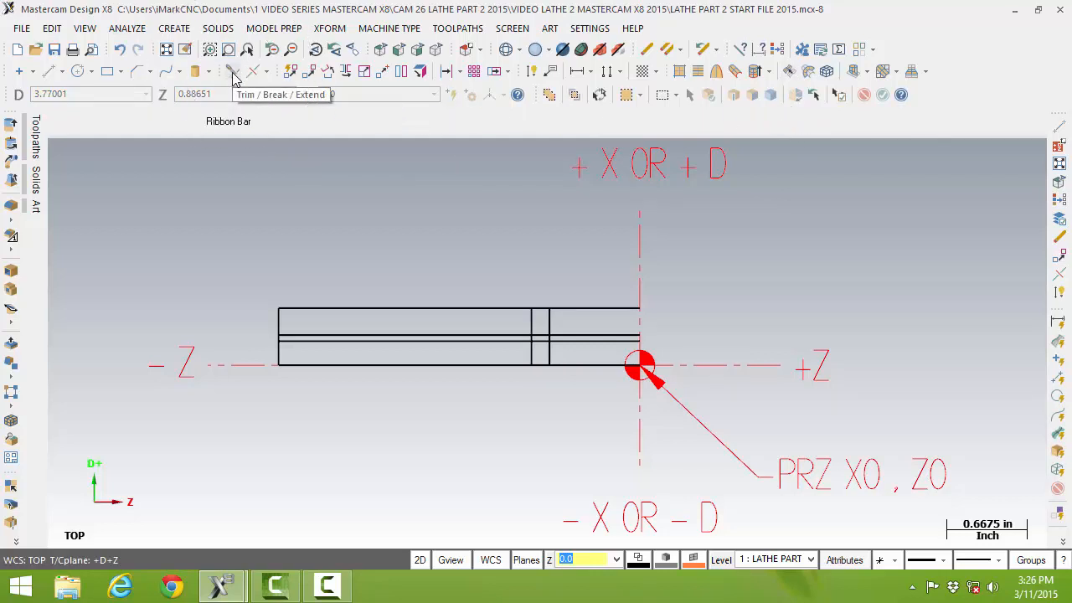
pyautogui.click(233, 73)
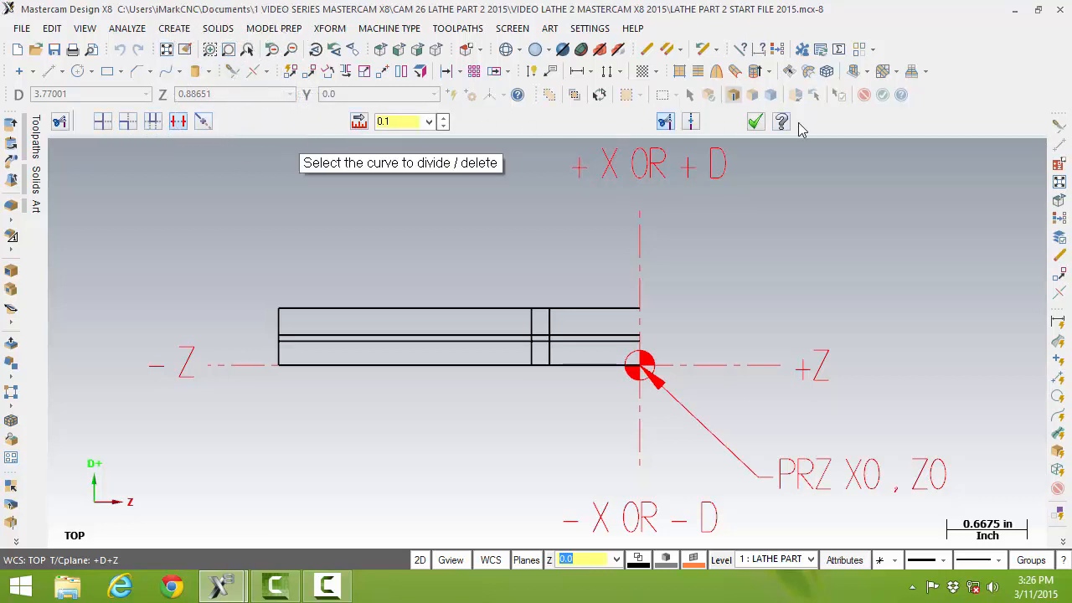
pyautogui.click(105, 127)
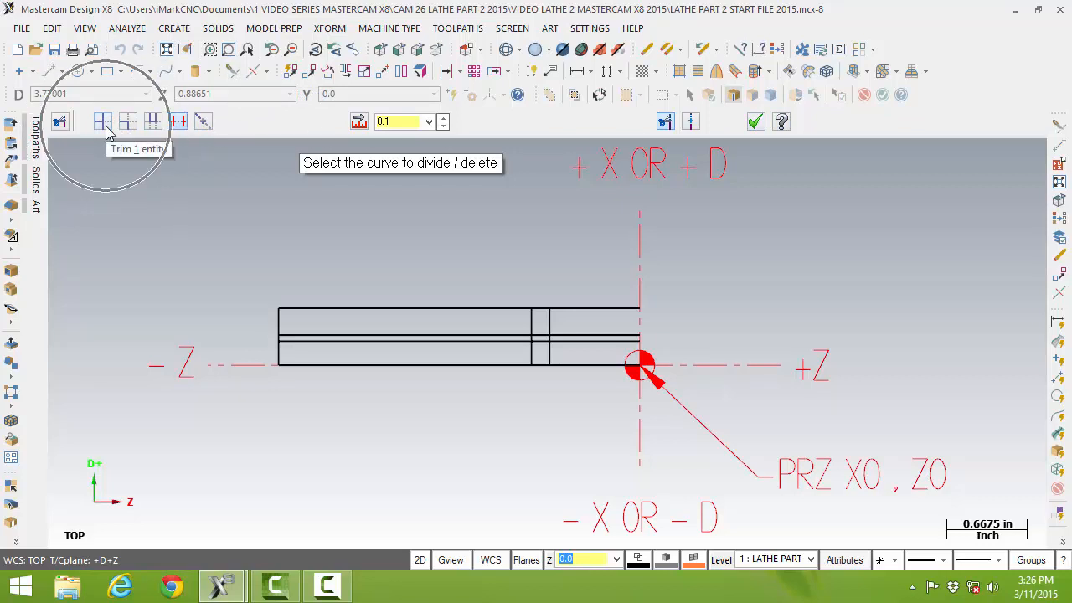
pyautogui.click(128, 124)
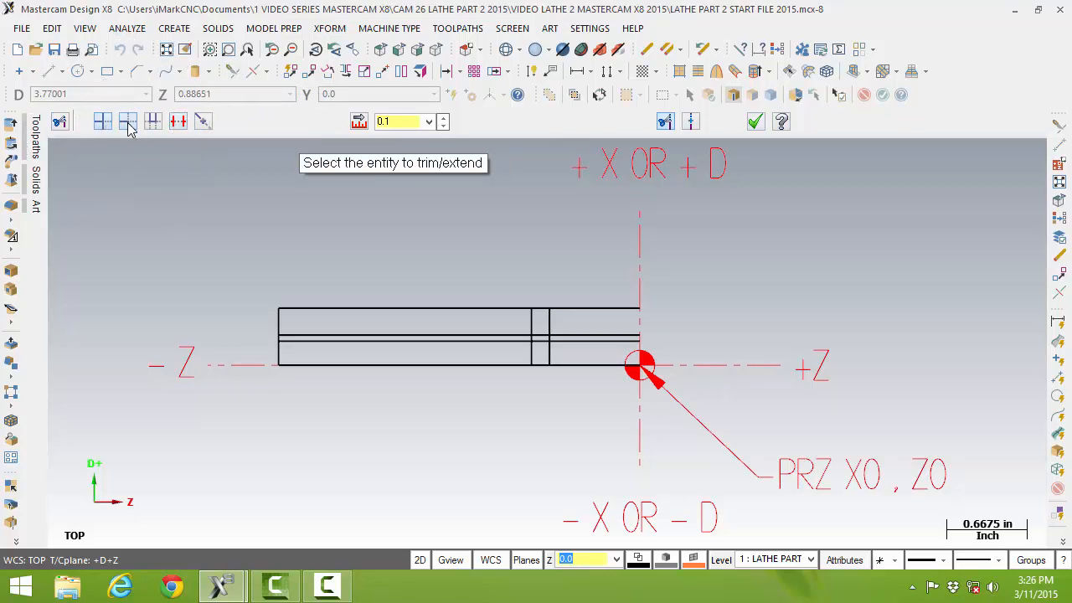
pyautogui.click(153, 126)
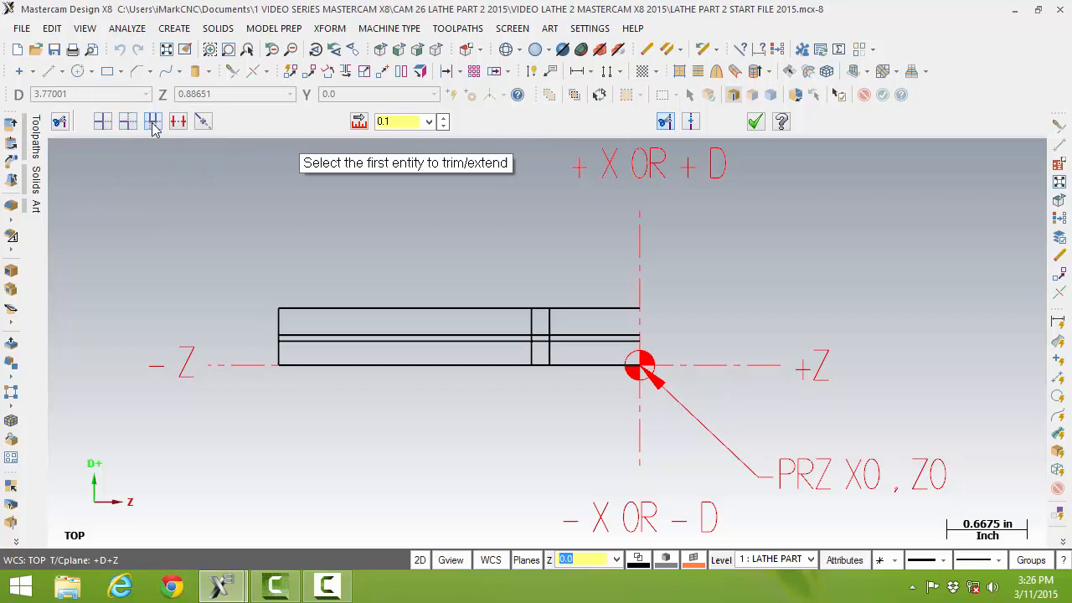
pyautogui.click(178, 123)
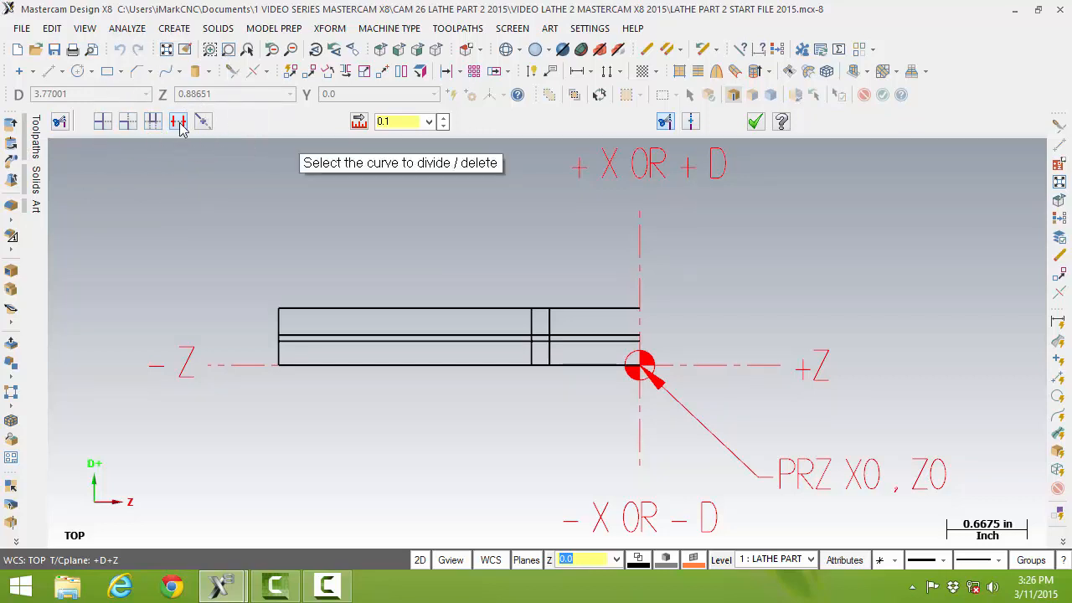
pyautogui.click(205, 122)
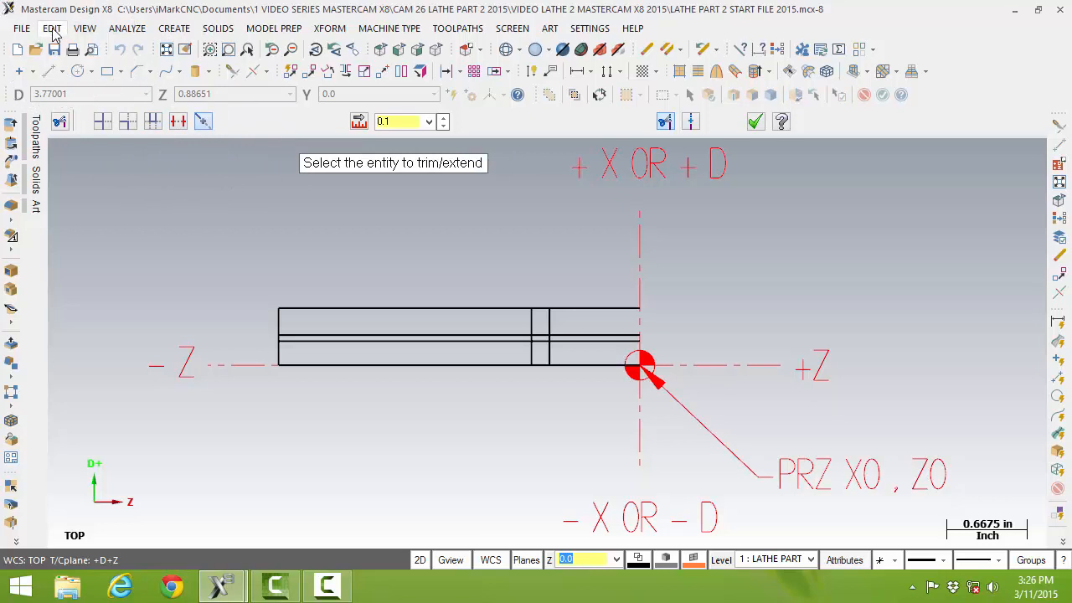
pyautogui.click(52, 29)
pyautogui.moveTo(111, 190)
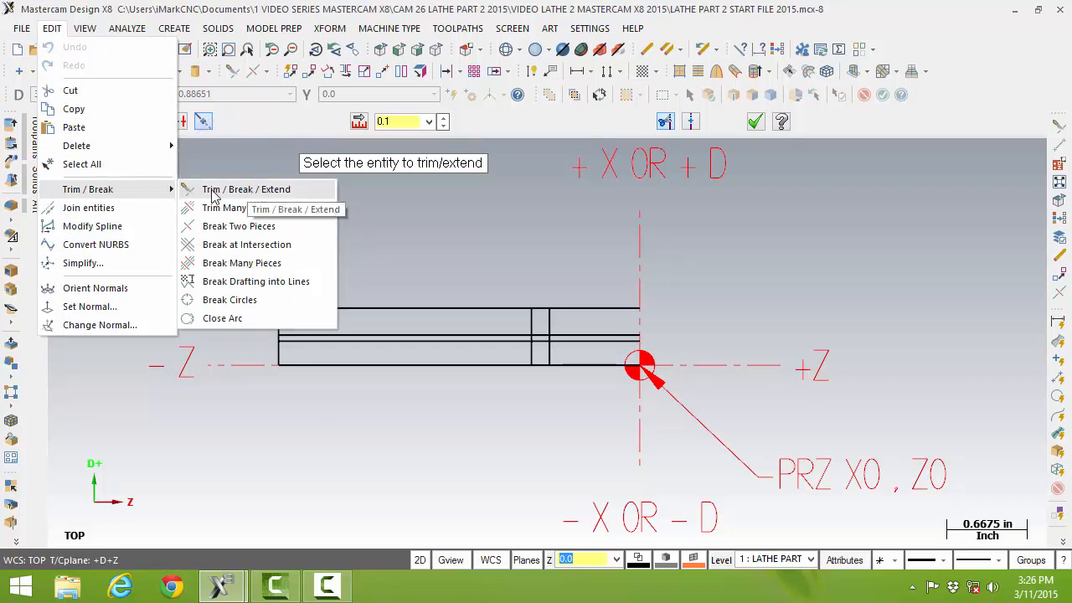
pyautogui.click(248, 191)
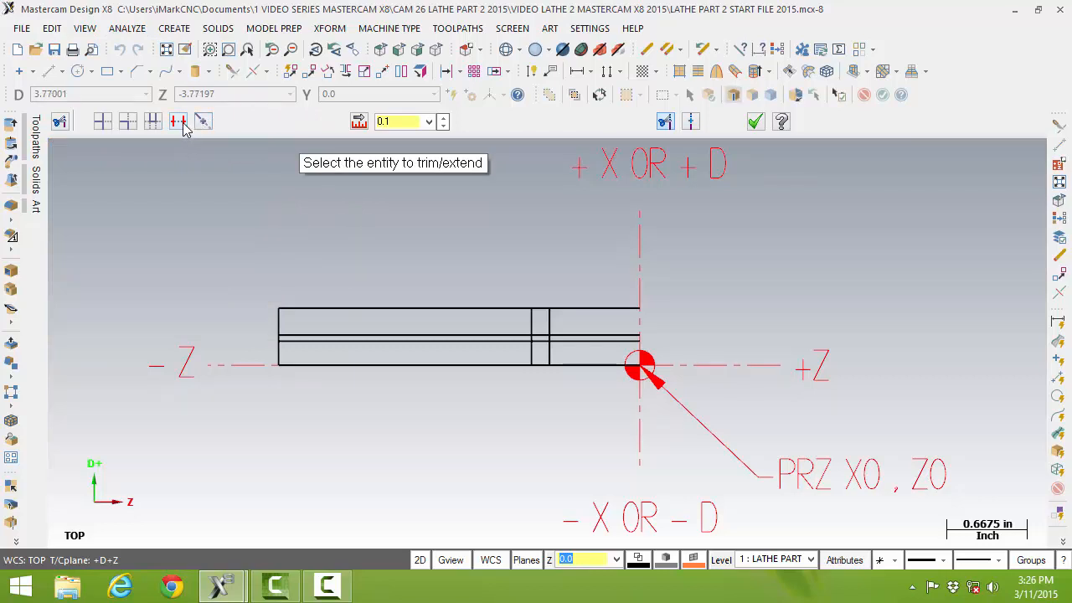
# Use Divide/Delete to remove both inner horizontal segments between Z-3 and Z-0.9 and the Z-0.9 line's portion below D0.4.
pyautogui.click(185, 126)
pyautogui.click(154, 124)
pyautogui.click(178, 126)
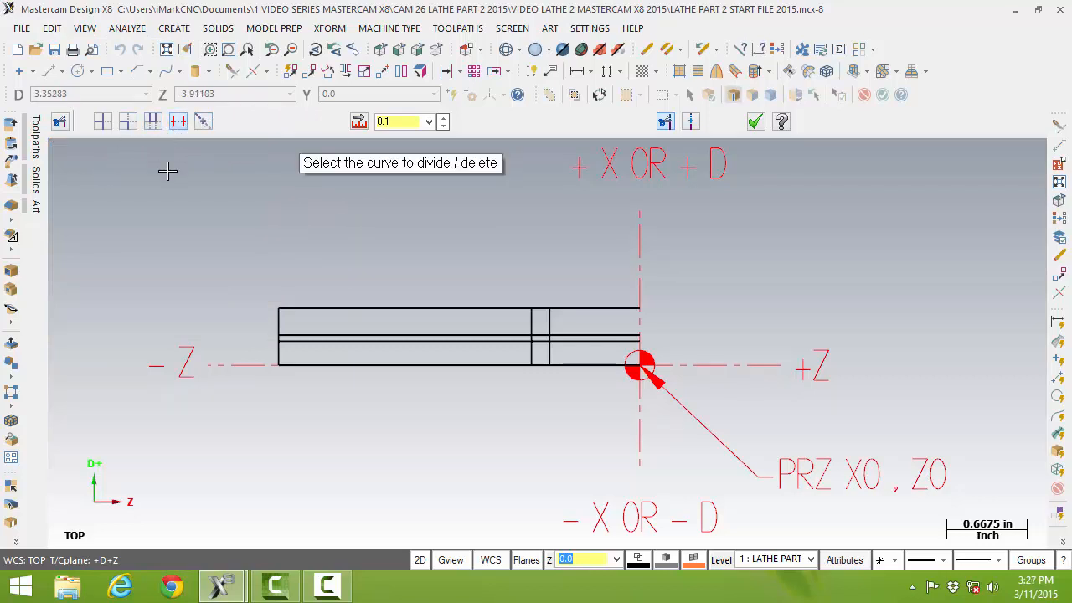
pyautogui.click(180, 124)
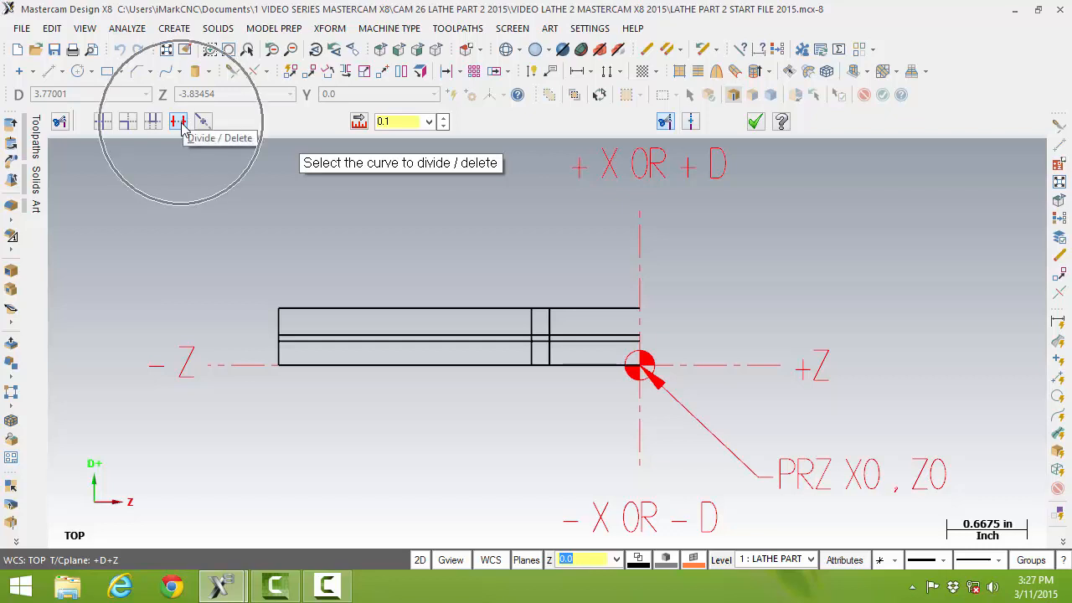
pyautogui.click(355, 336)
pyautogui.click(531, 350)
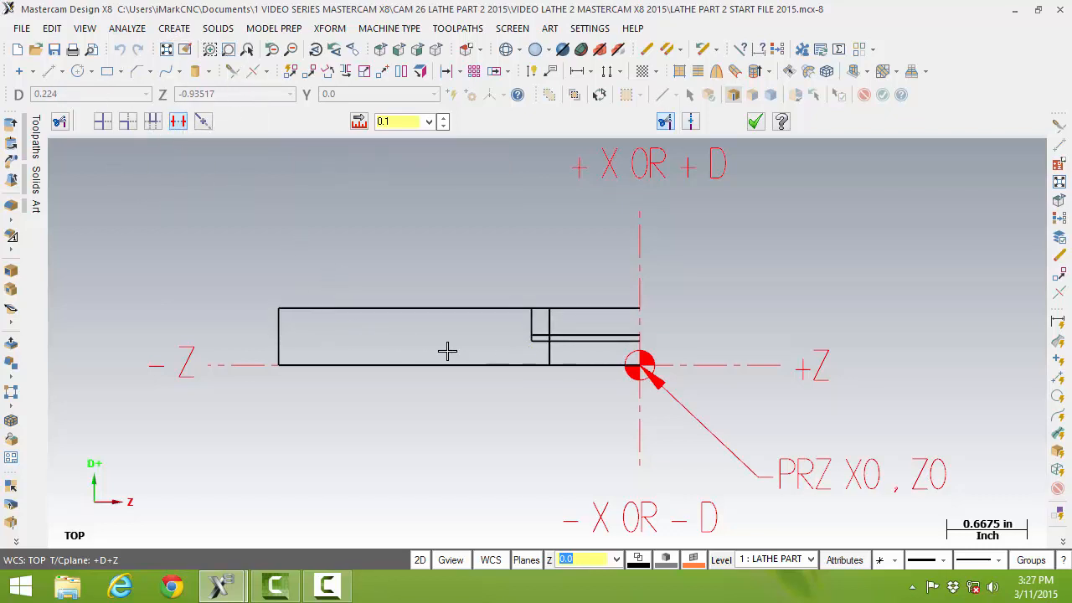
# Divide/Delete the excess segments around the Z-0.9 and Z-0.75 lines, leaving the stepped outline with its small undercut.
pyautogui.click(539, 333)
pyautogui.click(547, 321)
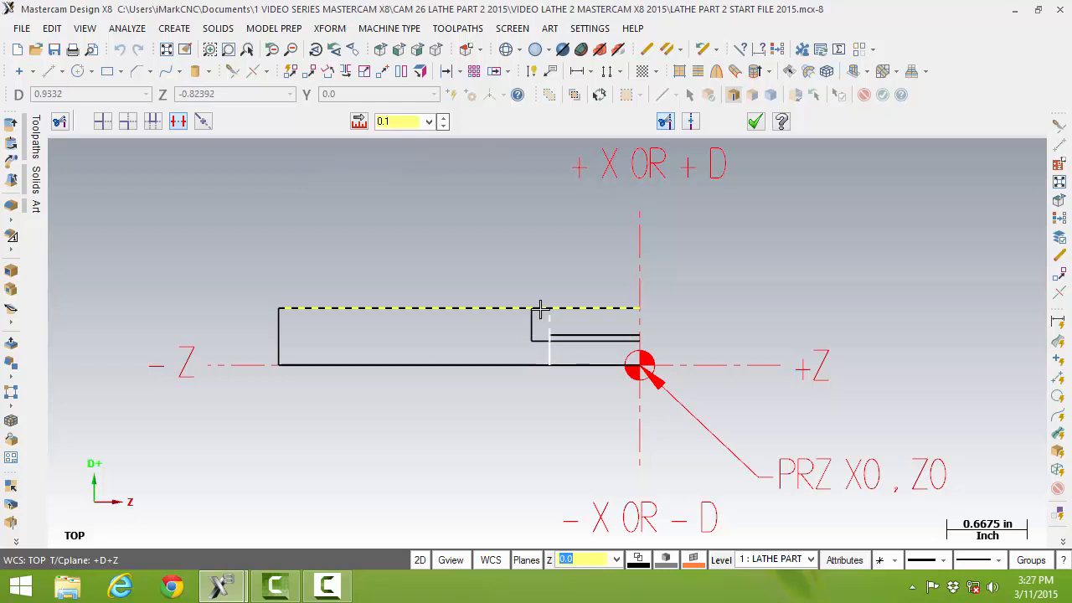
pyautogui.click(541, 309)
pyautogui.click(578, 307)
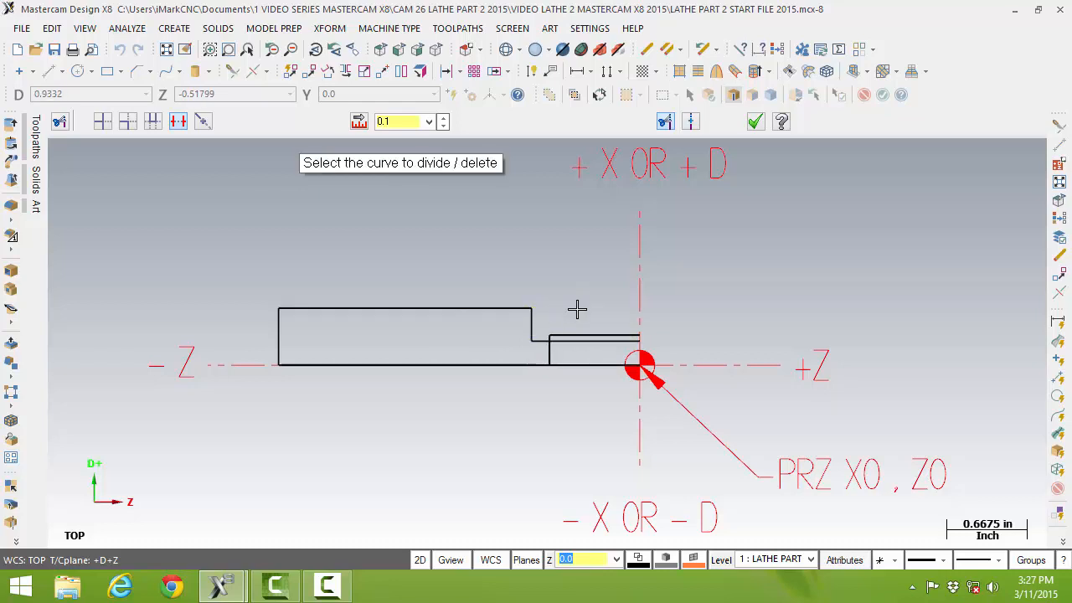
pyautogui.click(550, 352)
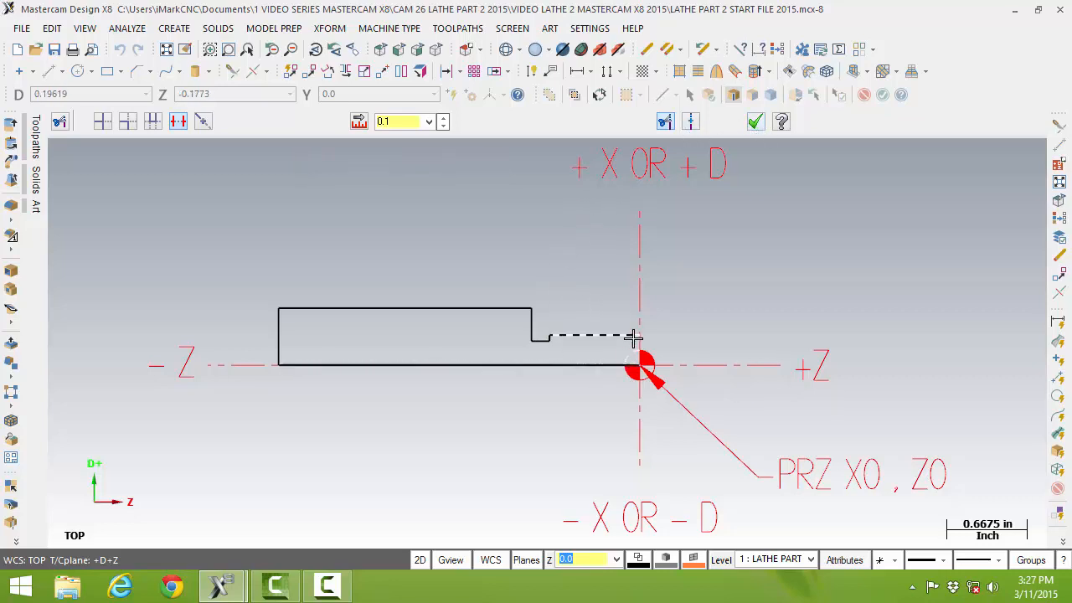
pyautogui.click(756, 124)
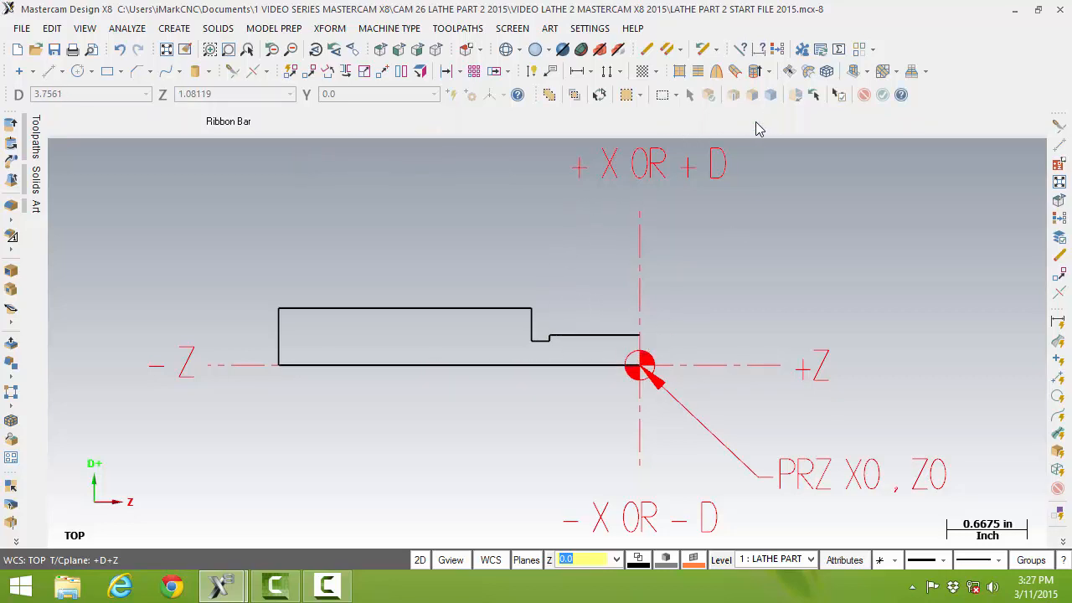
# Create a vertical line at Z 0 from the origin to the front end of the D0.5 line.
pyautogui.click(48, 70)
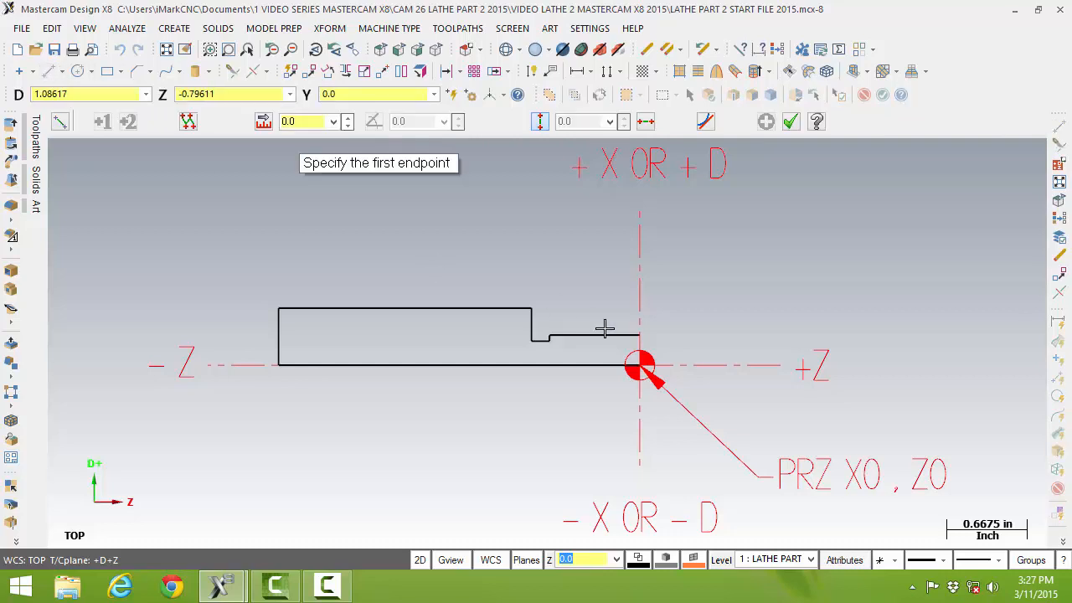
pyautogui.click(492, 95)
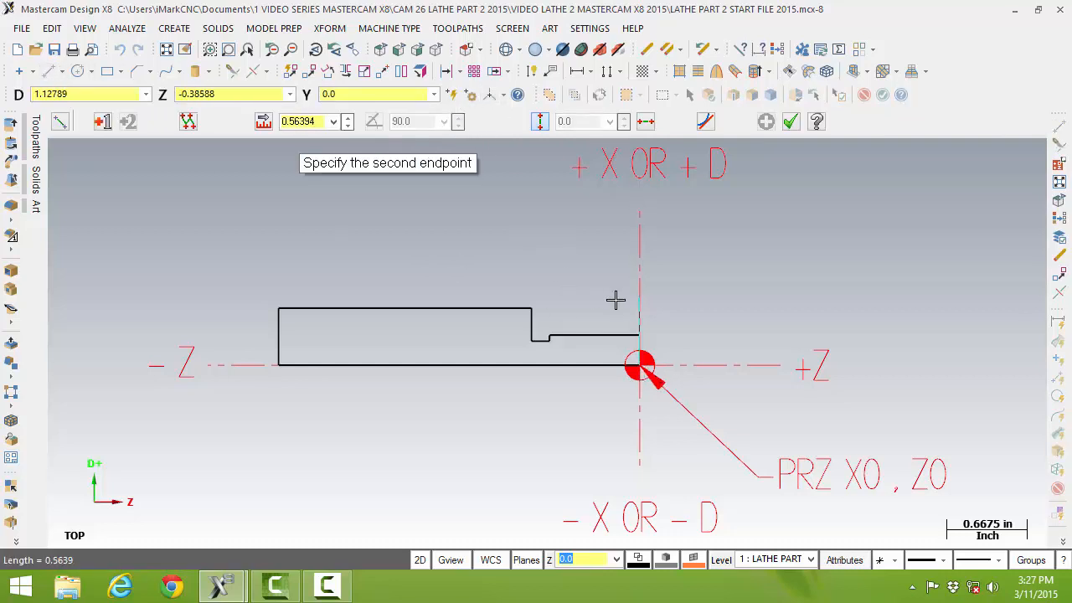
pyautogui.click(641, 335)
pyautogui.click(790, 122)
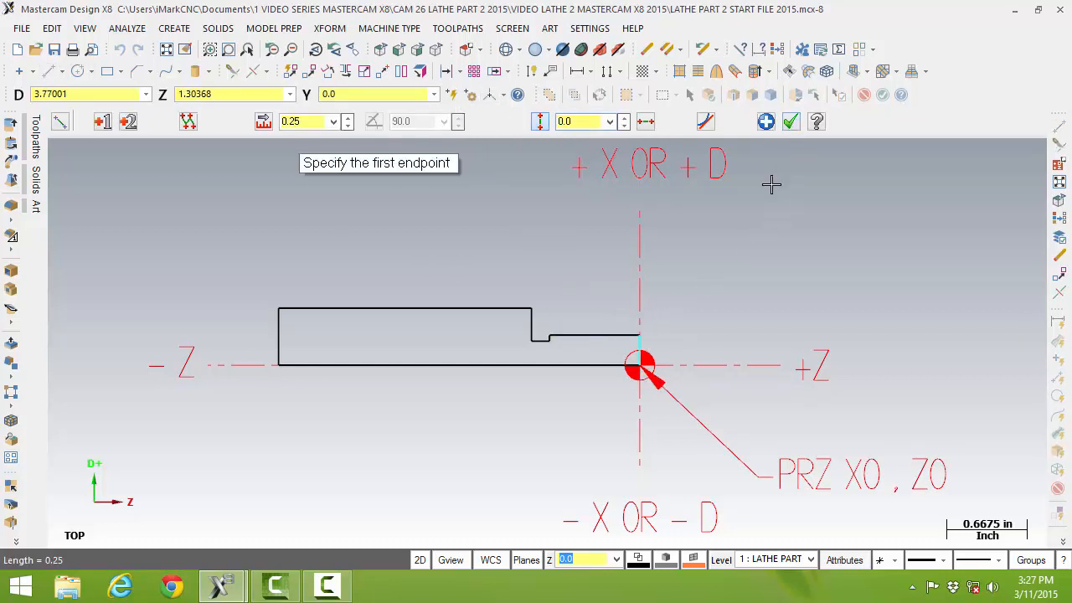
pyautogui.press('Escape')
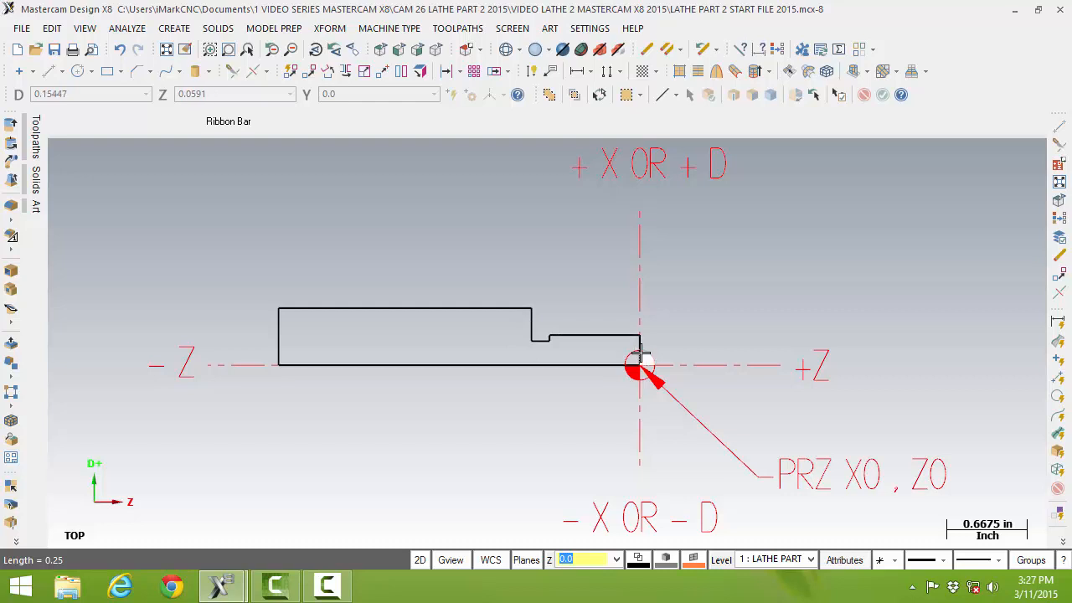
pyautogui.click(153, 72)
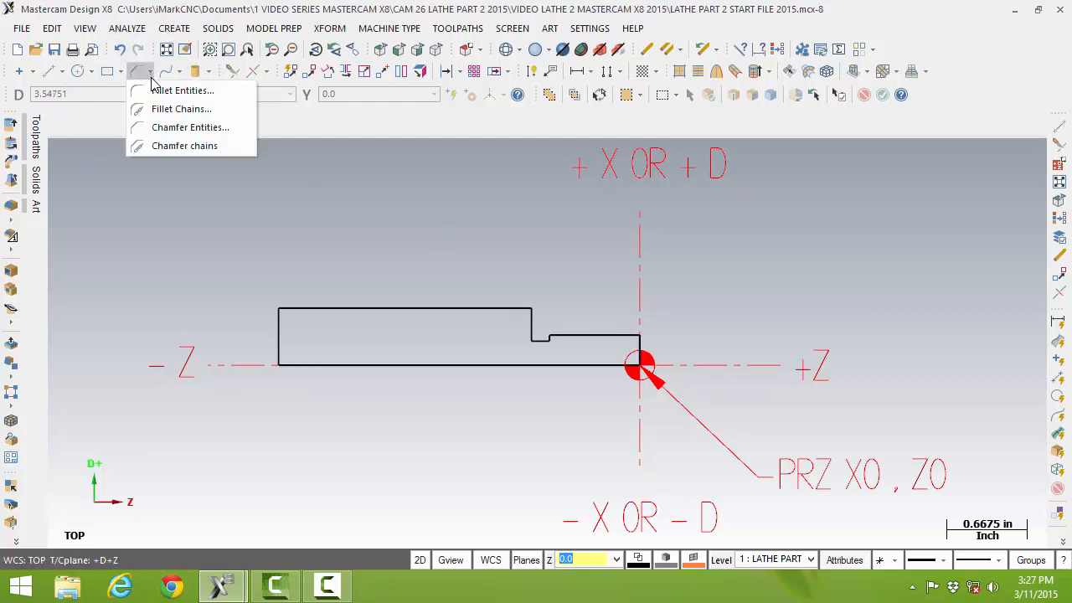
pyautogui.click(151, 69)
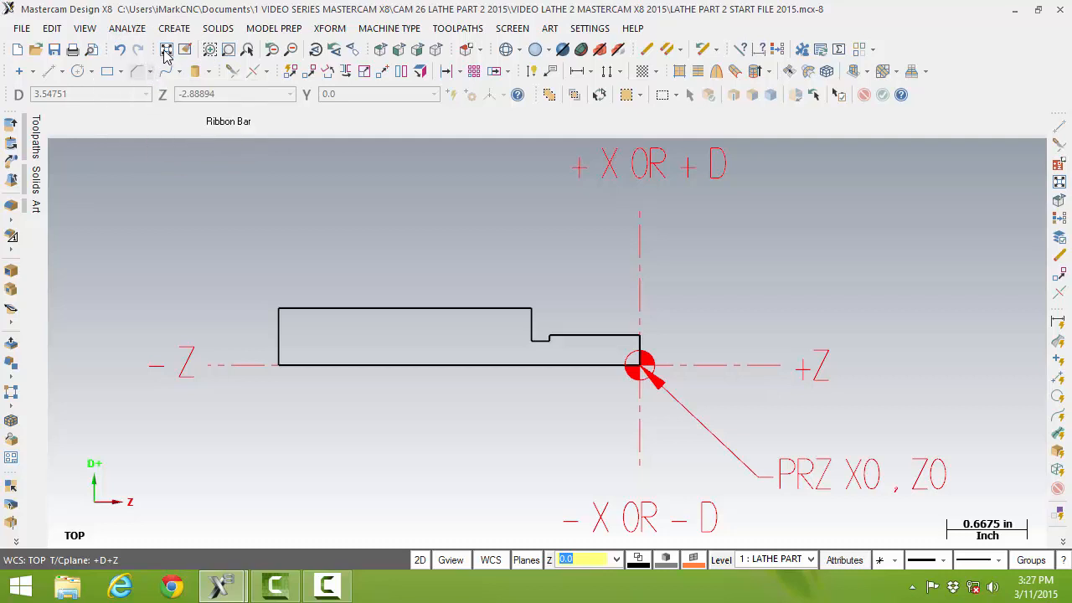
pyautogui.click(174, 28)
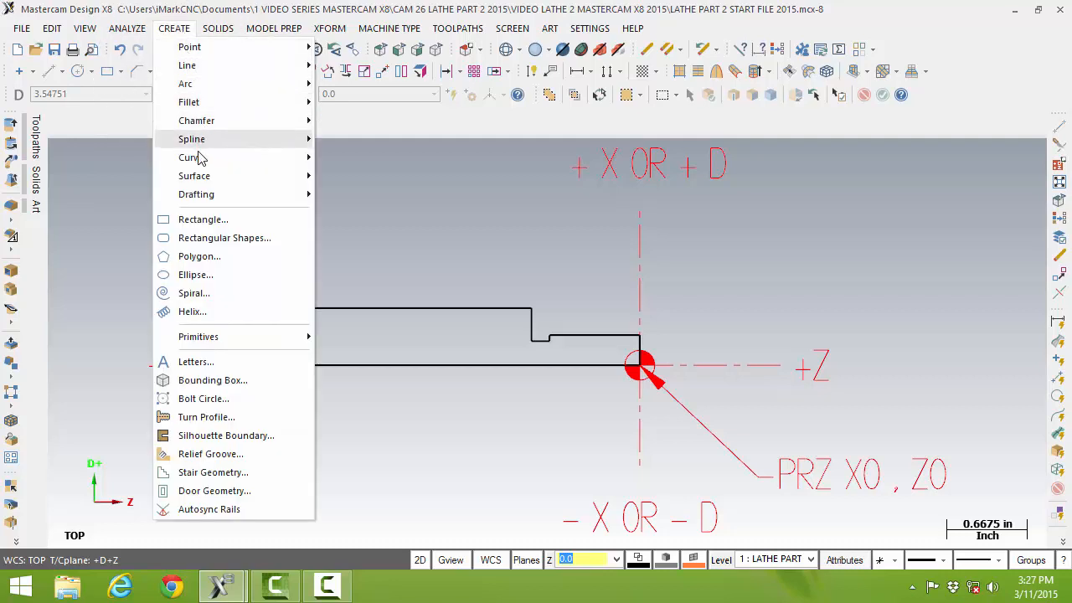
pyautogui.moveTo(218, 124)
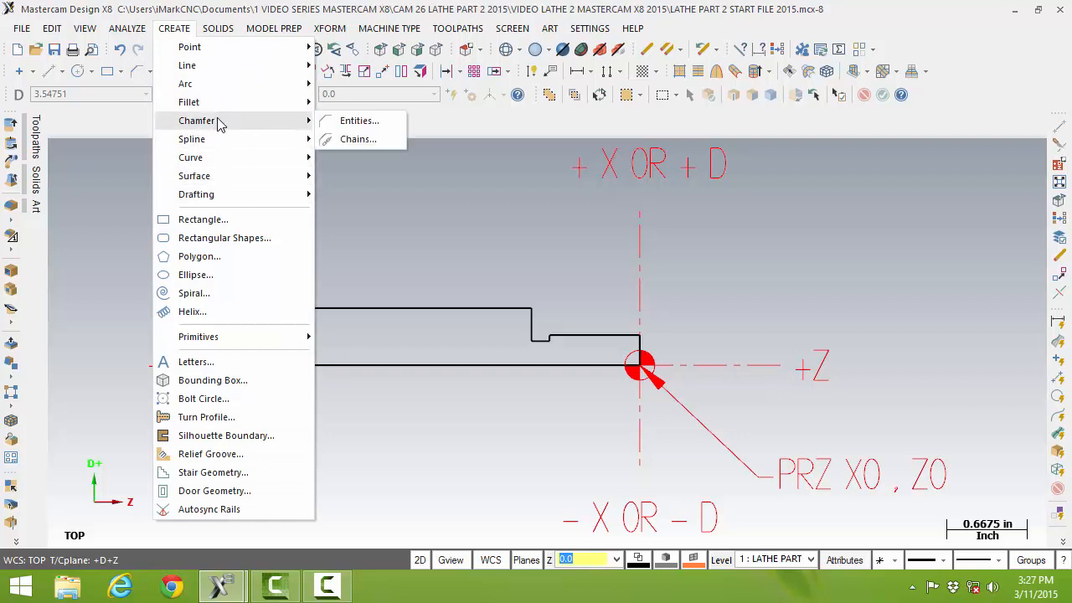
pyautogui.click(126, 190)
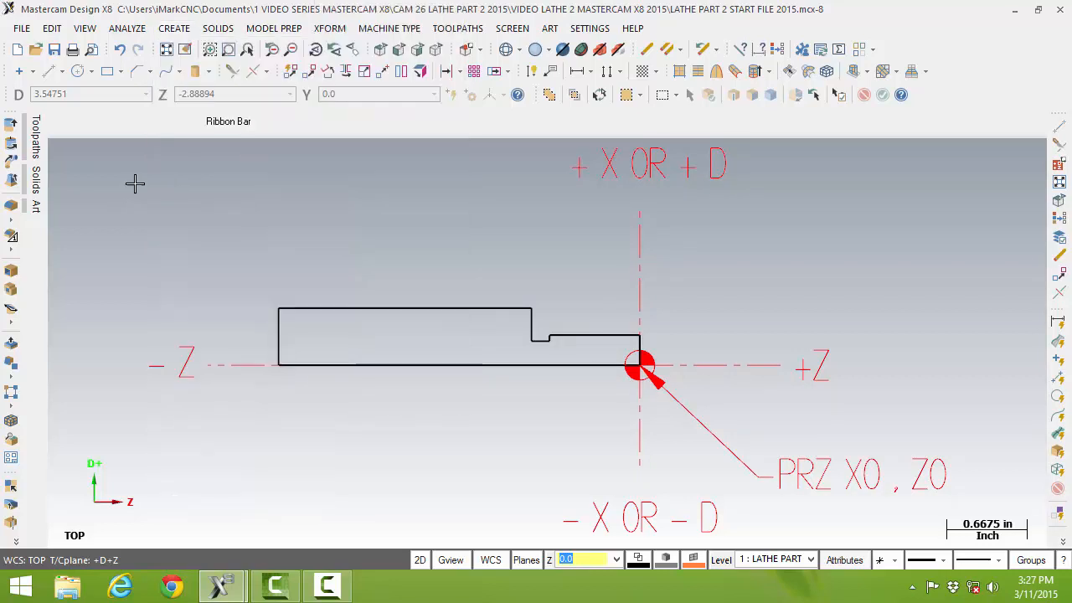
# Fillet the corner between the top horizontal line and the Z-0.9 vertical line with a 0.25 radius.
pyautogui.click(150, 74)
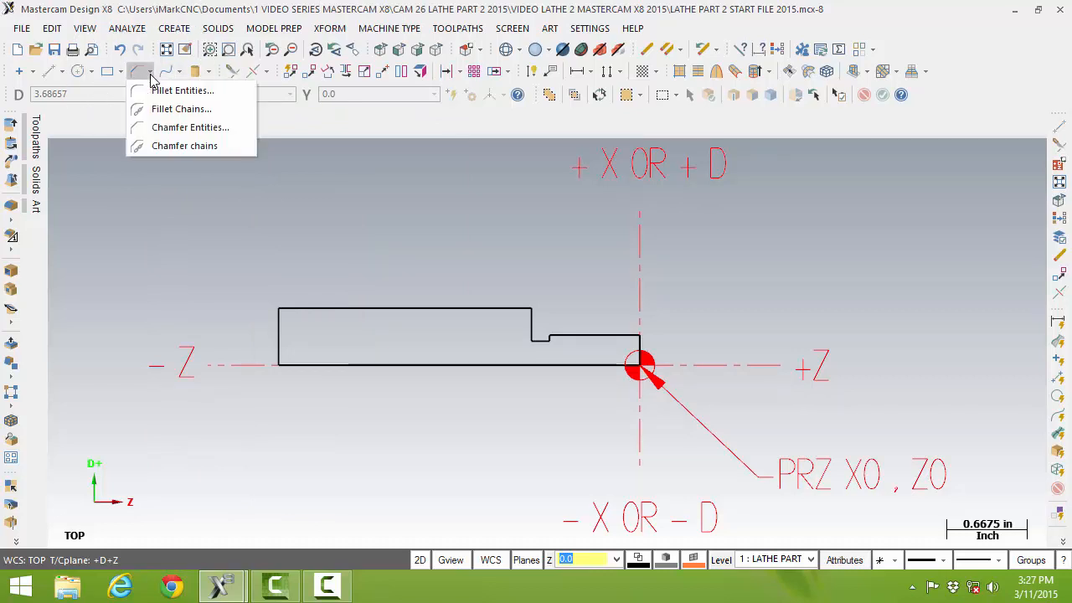
pyautogui.click(190, 92)
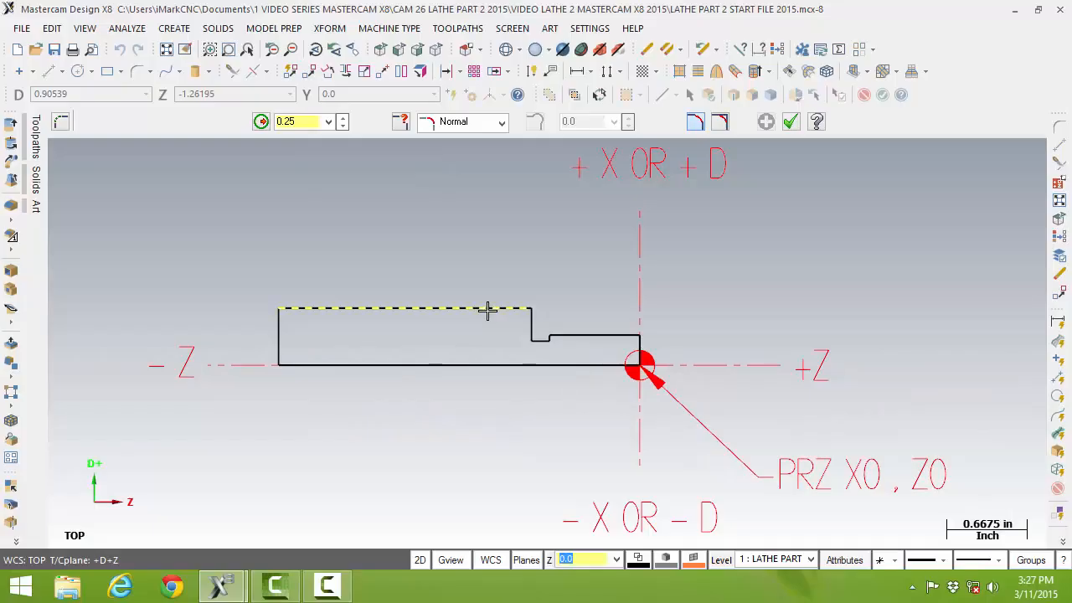
pyautogui.click(494, 309)
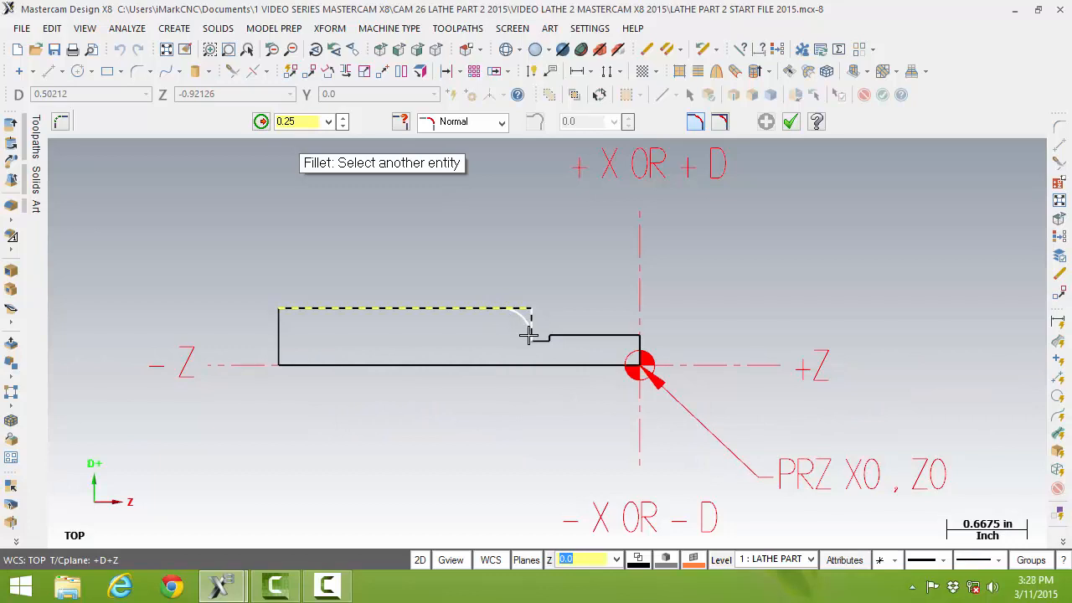
pyautogui.click(528, 335)
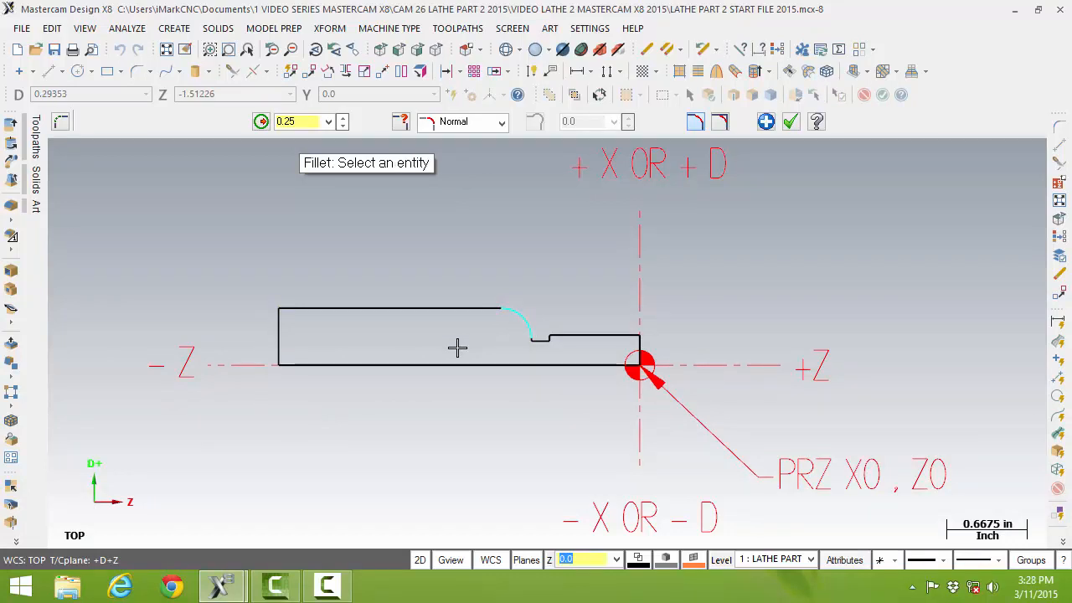
pyautogui.click(790, 123)
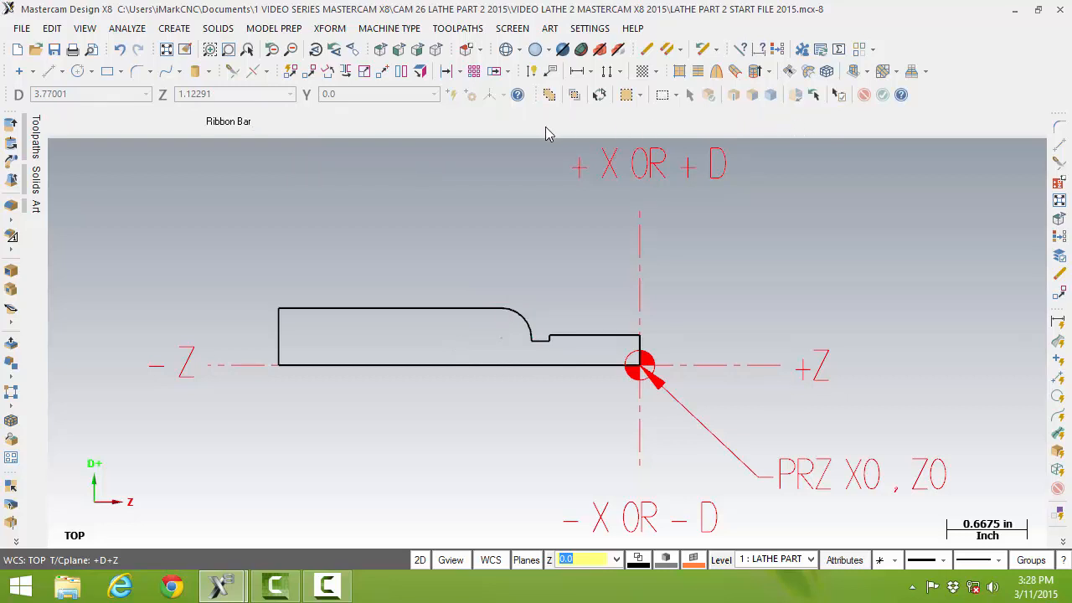
# Chamfer the front corner between the D0.5 line and the Z 0 face using the 1 Distance method.
pyautogui.click(152, 73)
pyautogui.click(123, 73)
pyautogui.click(121, 72)
pyautogui.moveTo(92, 72)
pyautogui.moveTo(149, 76)
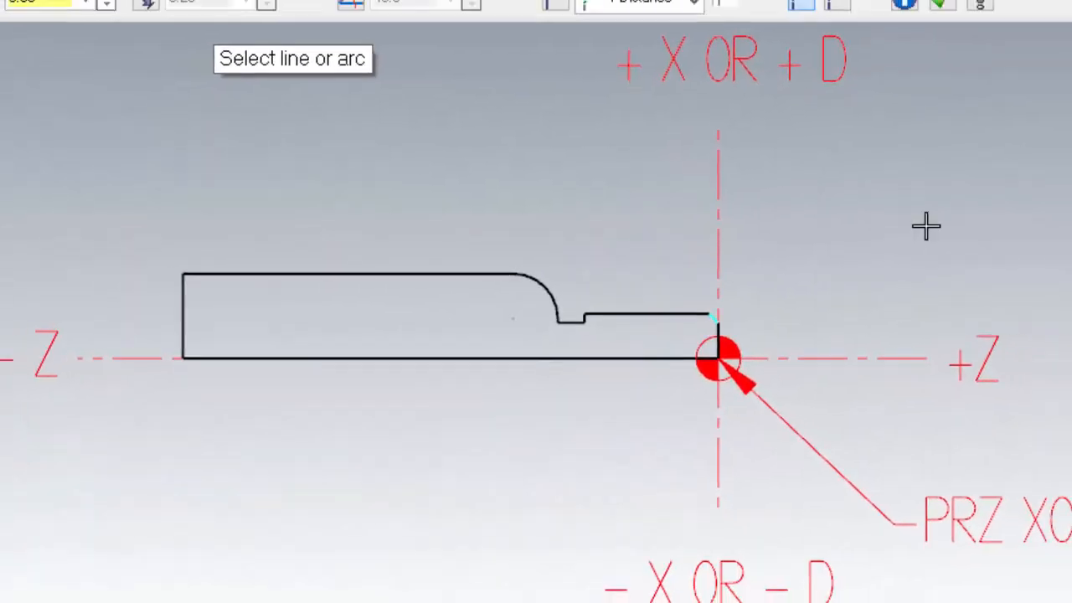
pyautogui.click(833, 81)
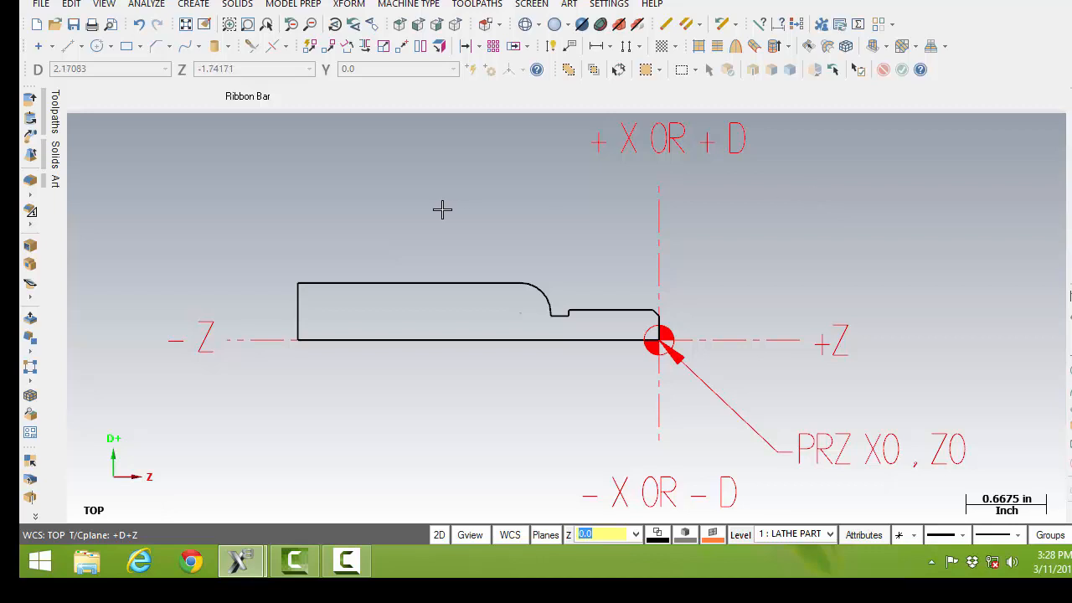
# Draw a line about 0.31 long sloping down across the top horizontal edge and set its angle to 315 degrees.
pyautogui.scroll(1, 386, 236)
pyautogui.scroll(-1, 386, 236)
pyautogui.click(558, 99)
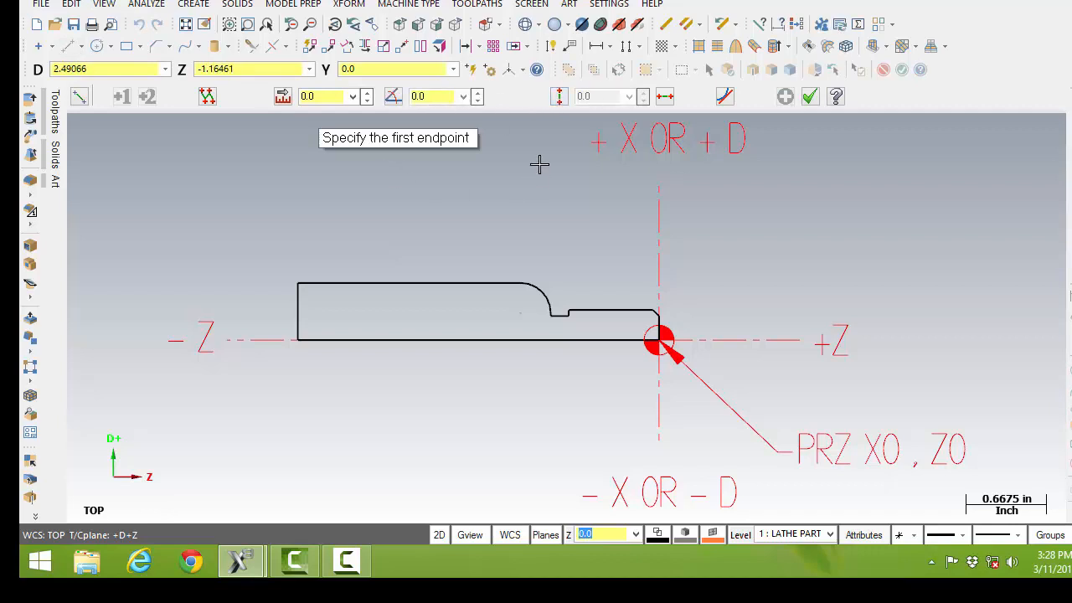
pyautogui.click(443, 270)
pyautogui.click(466, 302)
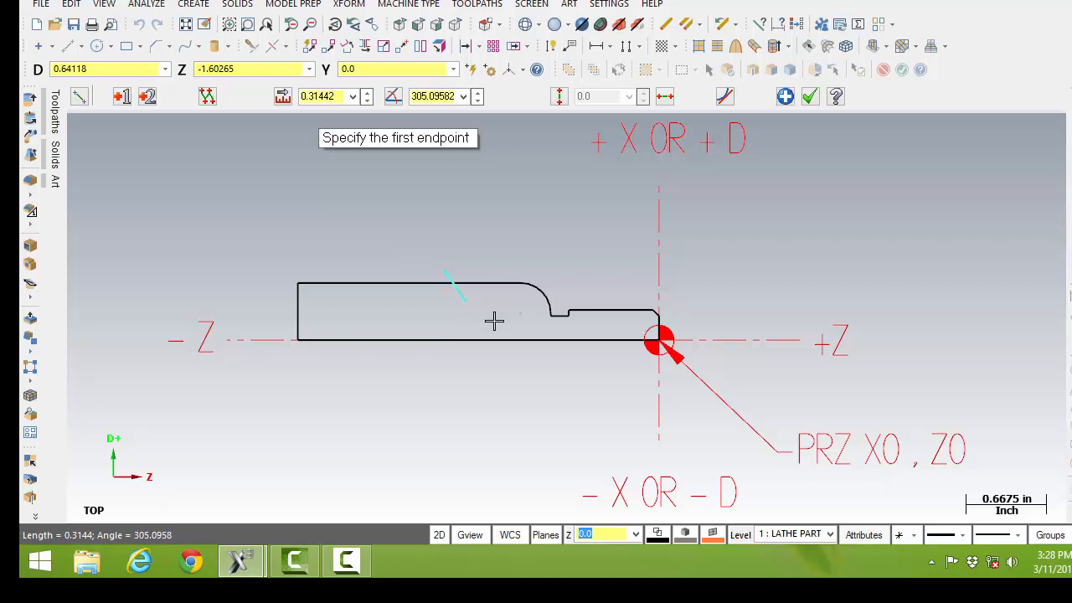
pyautogui.click(432, 96)
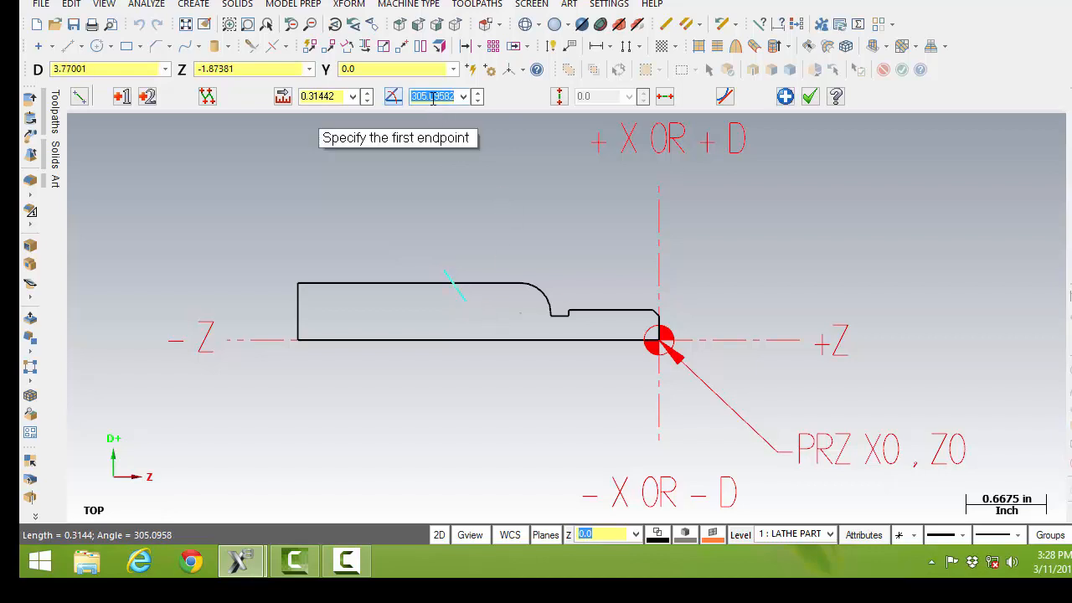
pyautogui.write('315')
# Draw a second line about 0.52 long from the first line's lower end up past the top edge, at 45 degrees.
pyautogui.click(473, 299)
pyautogui.click(501, 243)
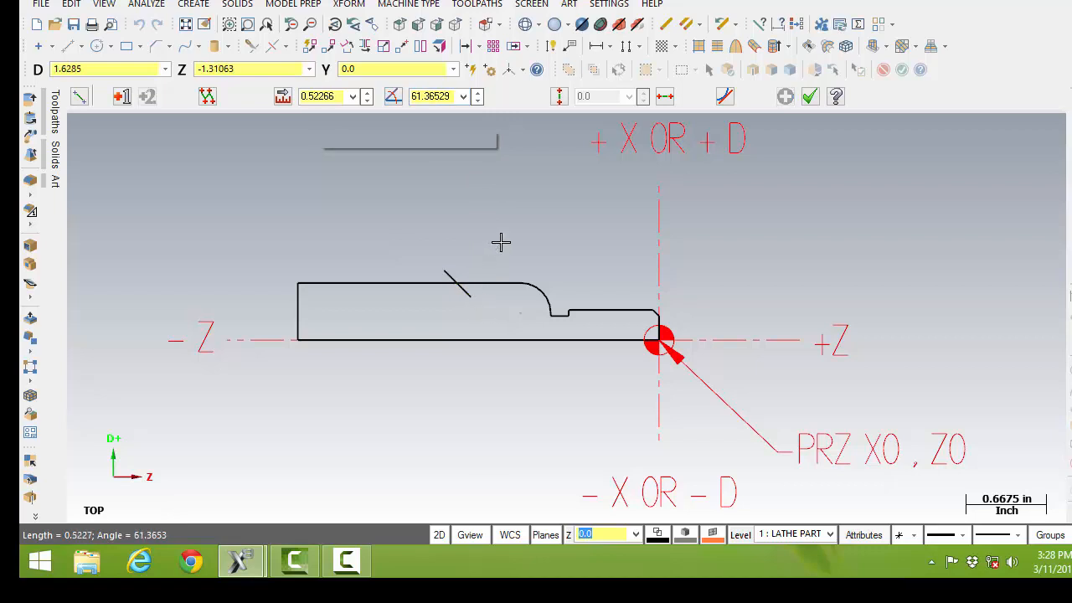
pyautogui.click(448, 97)
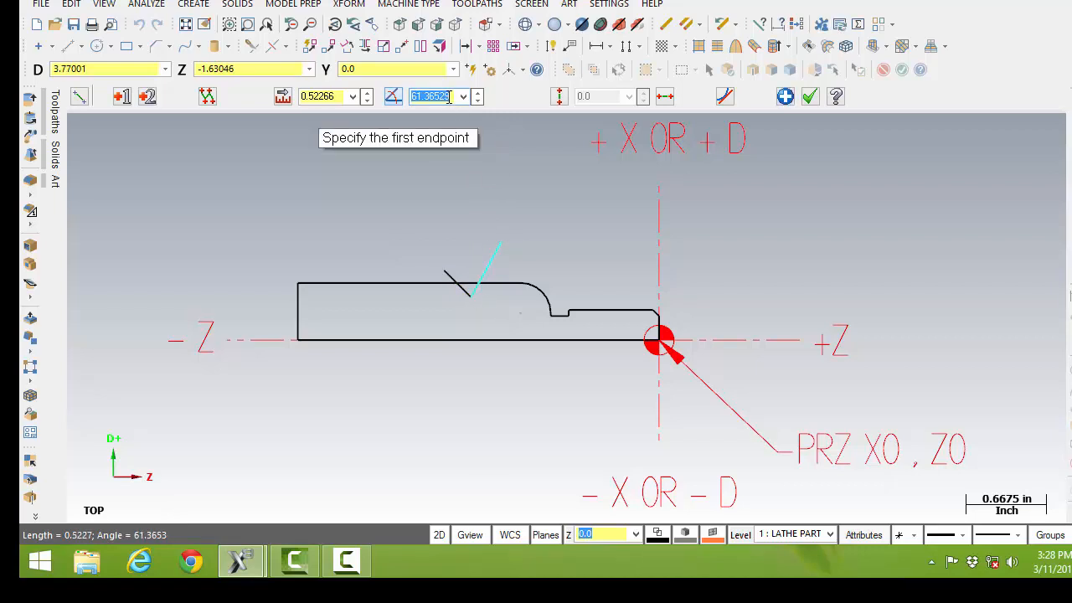
pyautogui.write('45.0')
pyautogui.click(811, 97)
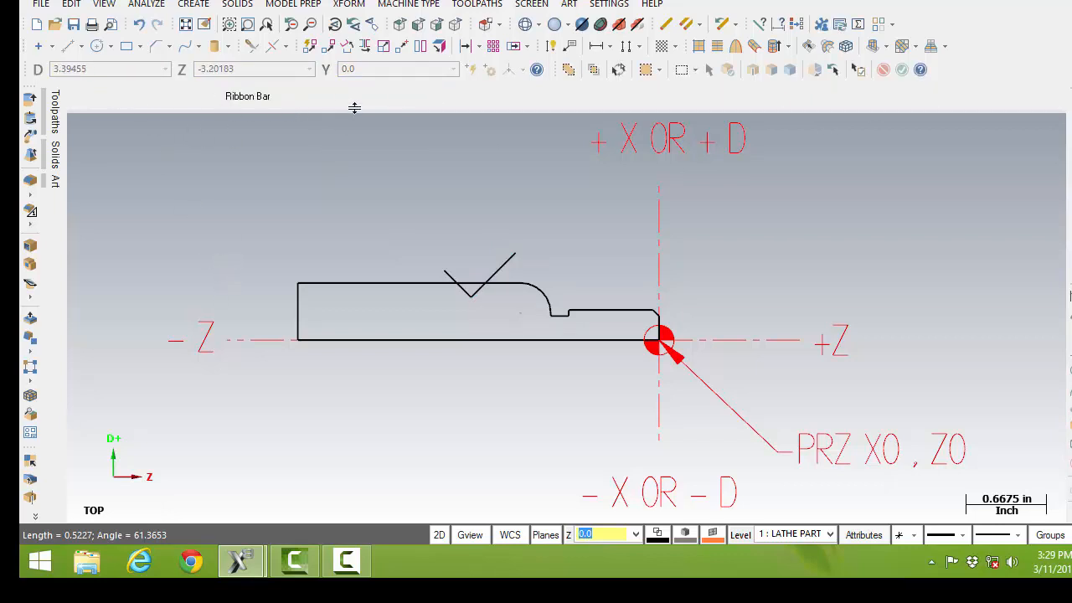
# Offset a copy of the back end's vertical line 0.75 toward the front of the part.
pyautogui.click(465, 49)
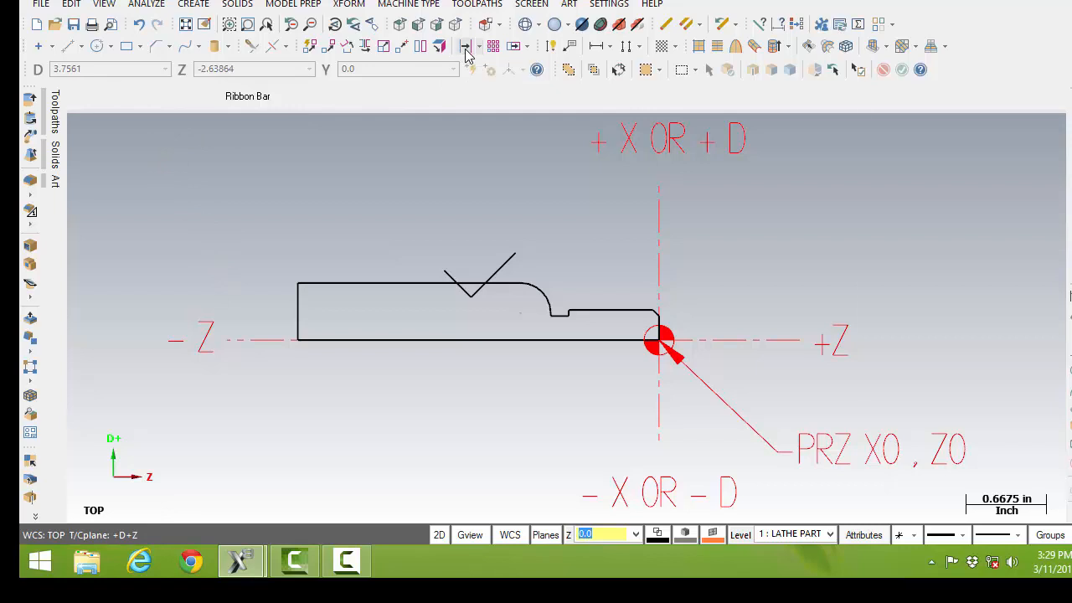
pyautogui.click(300, 308)
pyautogui.click(377, 310)
pyautogui.click(717, 384)
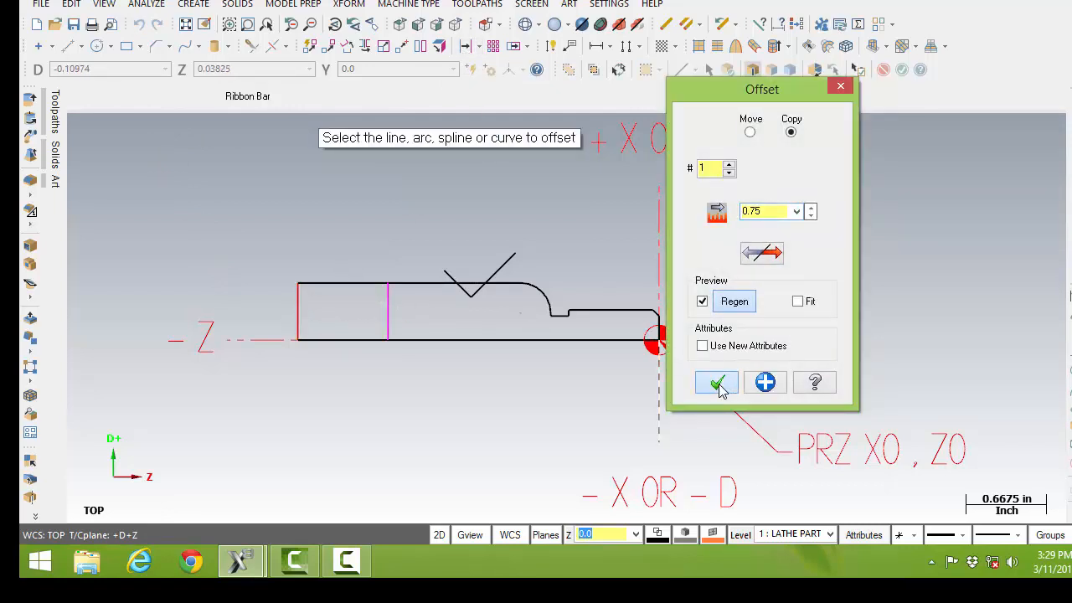
# Create a 0.2 diameter circle centred where the offset line meets the top edge, and clear the transform colors.
pyautogui.click(97, 46)
pyautogui.click(391, 286)
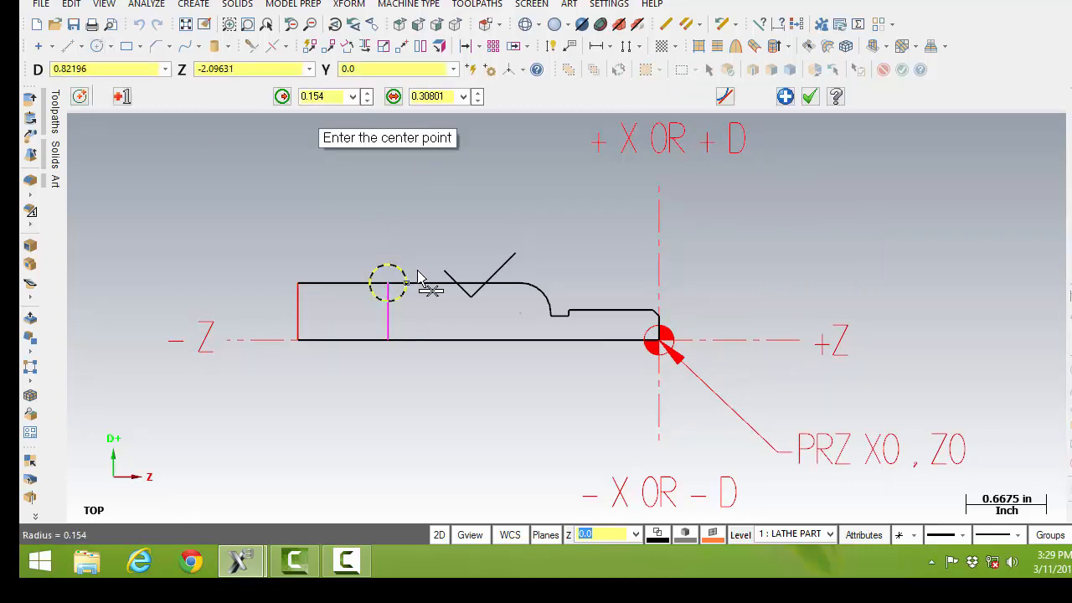
pyautogui.doubleClick(446, 96)
pyautogui.write('.2')
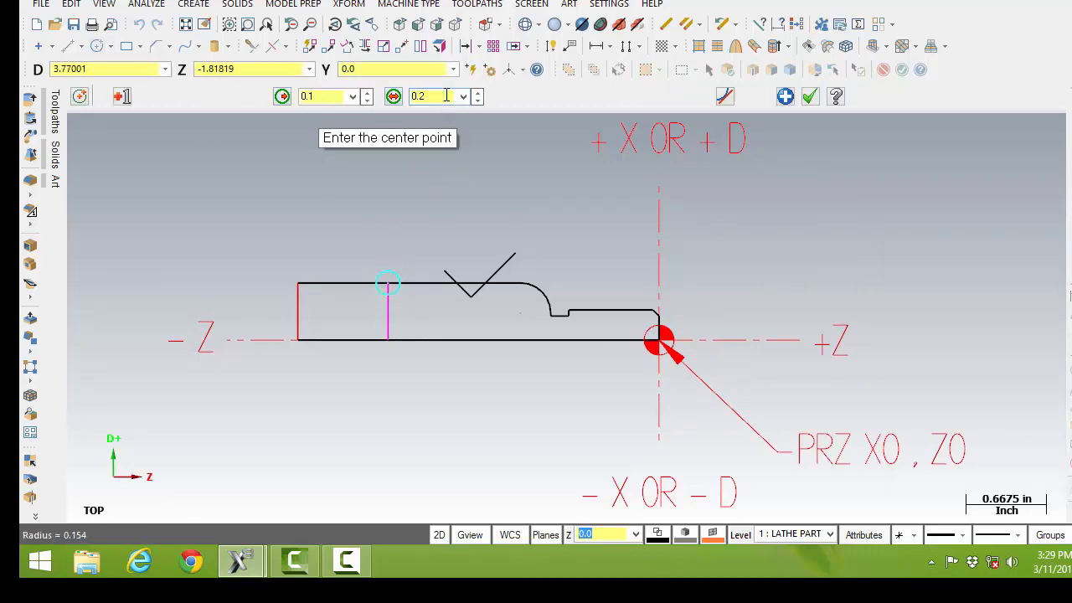
pyautogui.click(809, 98)
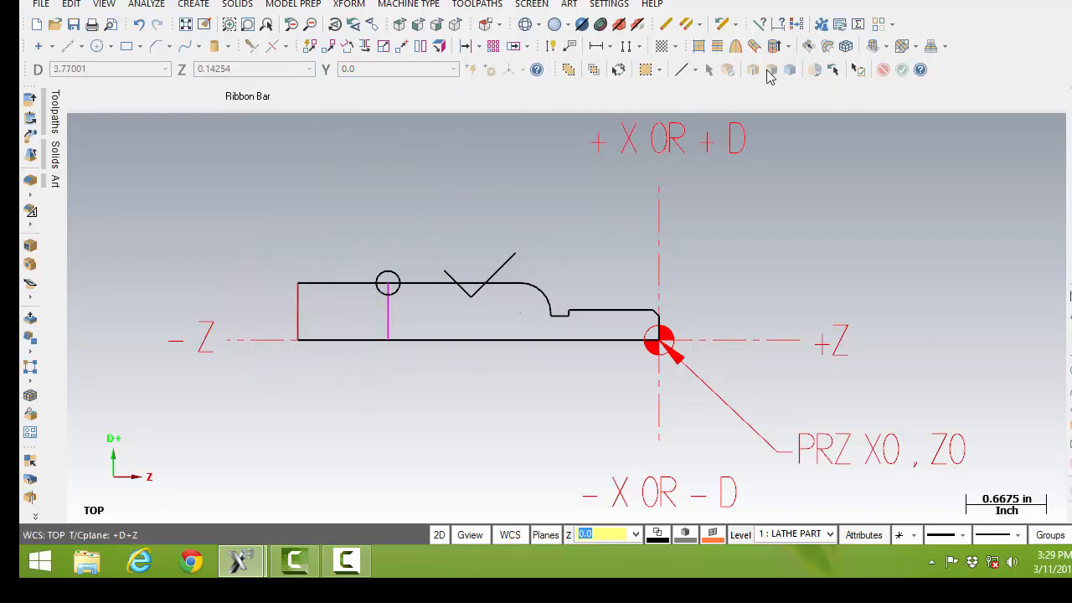
pyautogui.click(797, 24)
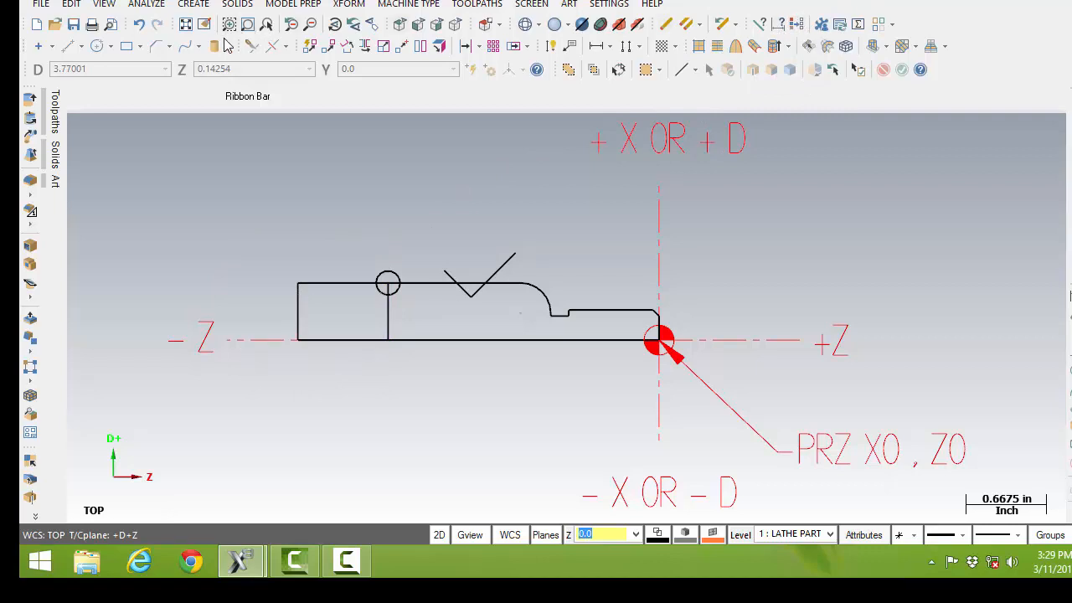
# Divide/Delete the excess circle, offset line and V-line segments to leave a round groove and a V-groove in the top edge.
pyautogui.click(249, 46)
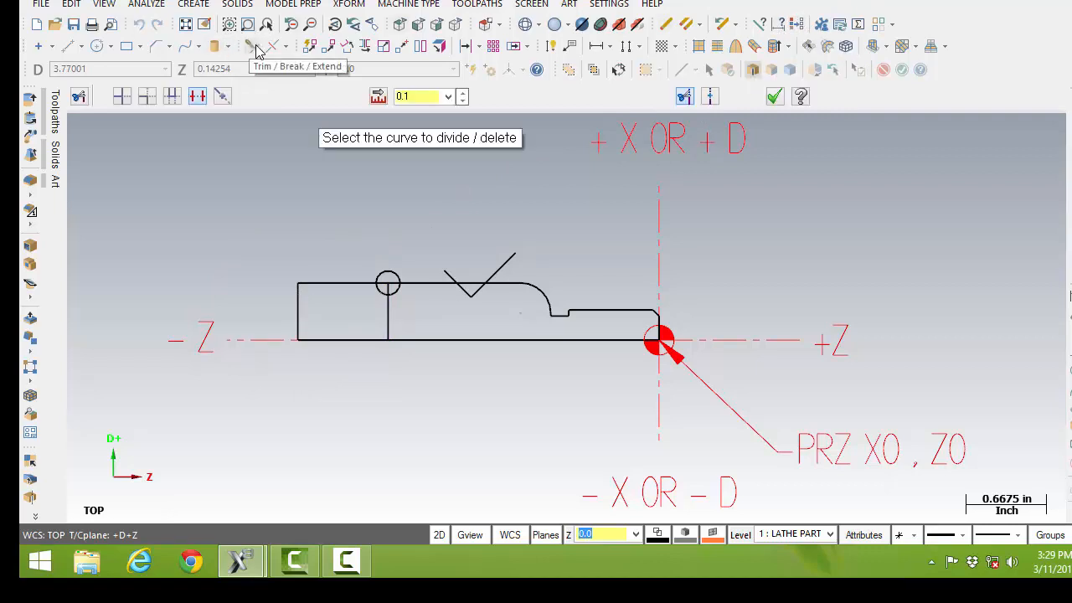
pyautogui.click(388, 273)
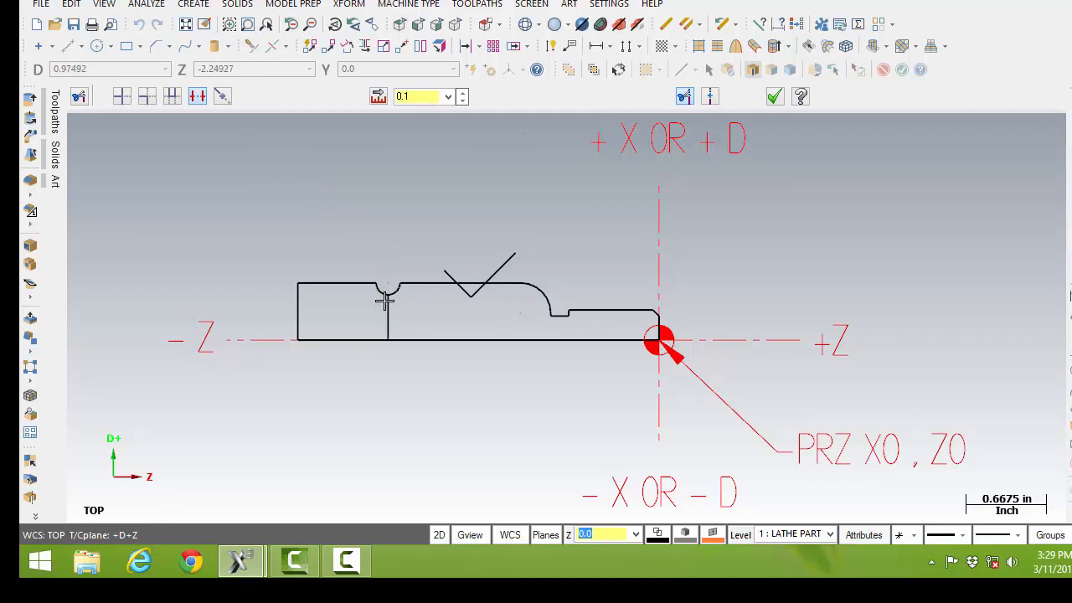
pyautogui.click(387, 312)
pyautogui.click(442, 266)
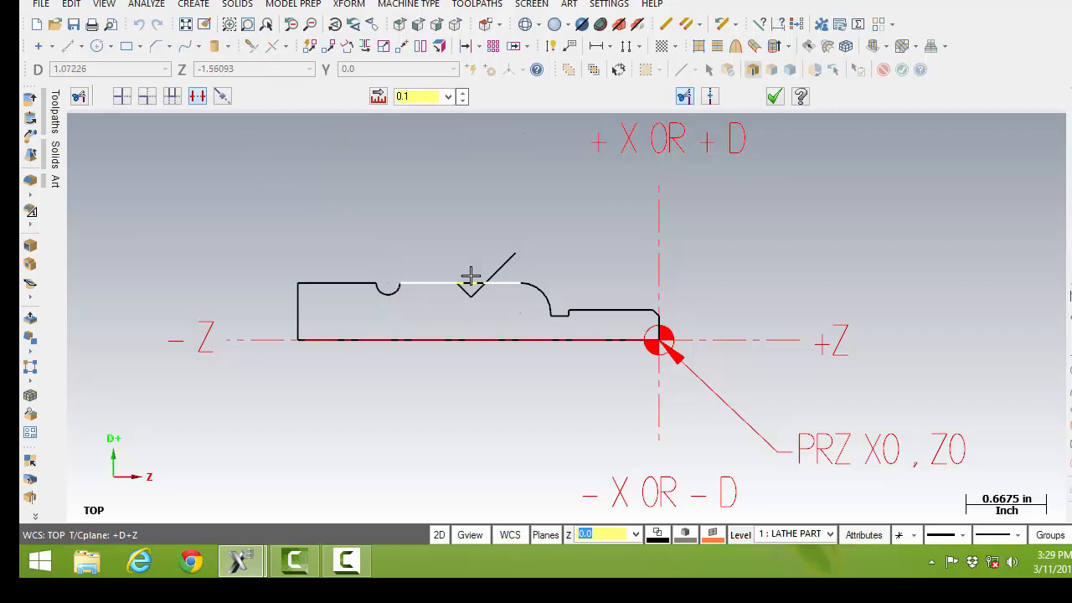
pyautogui.click(472, 282)
pyautogui.click(500, 265)
pyautogui.click(774, 98)
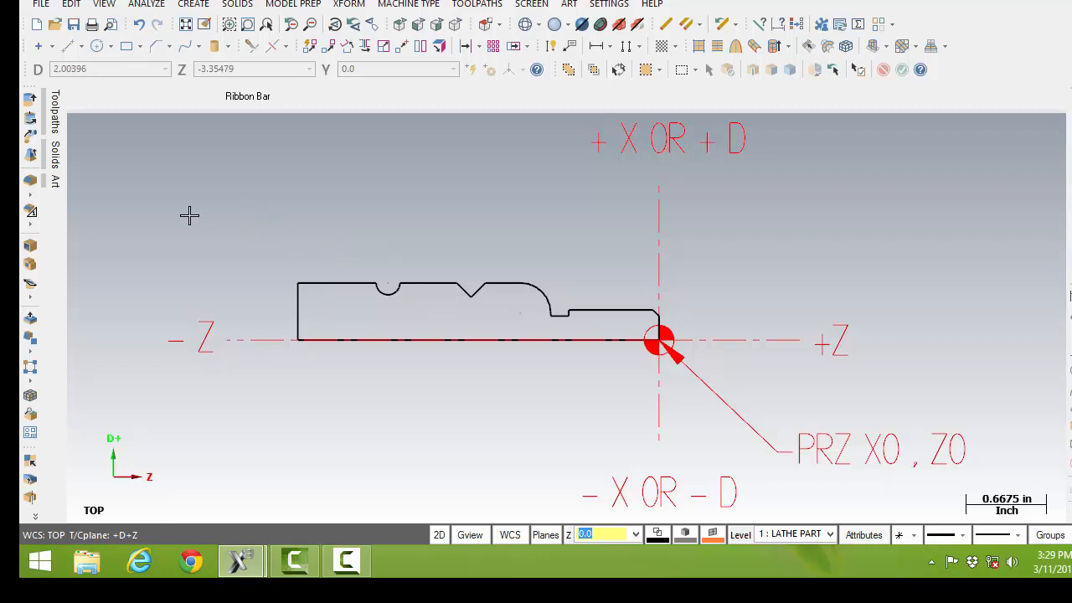
# Revolve the closed profile chain into a solid body around the horizontal centerline.
pyautogui.click(31, 120)
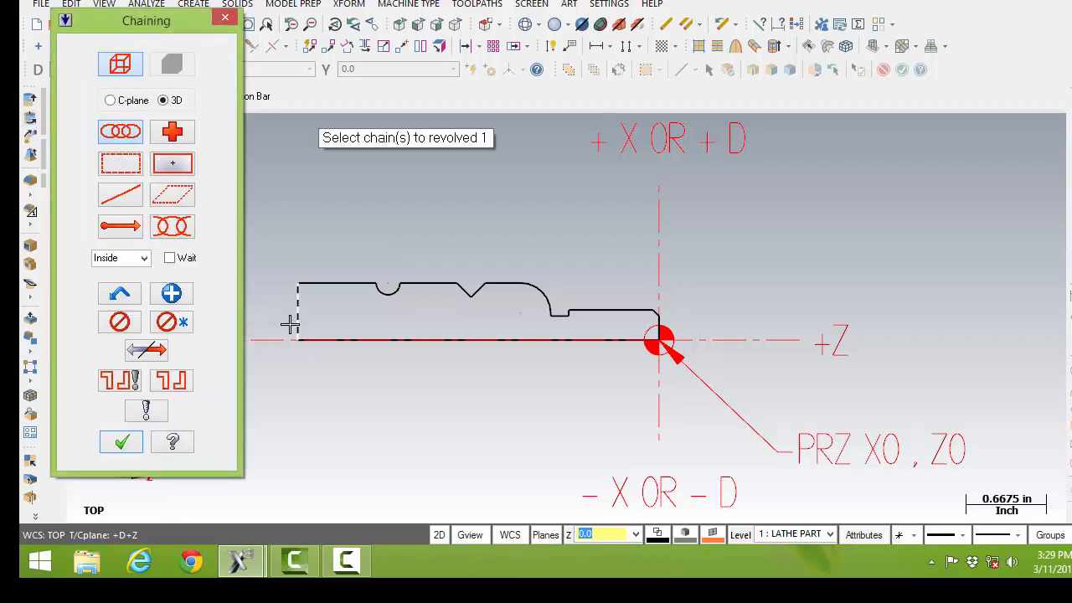
pyautogui.click(301, 296)
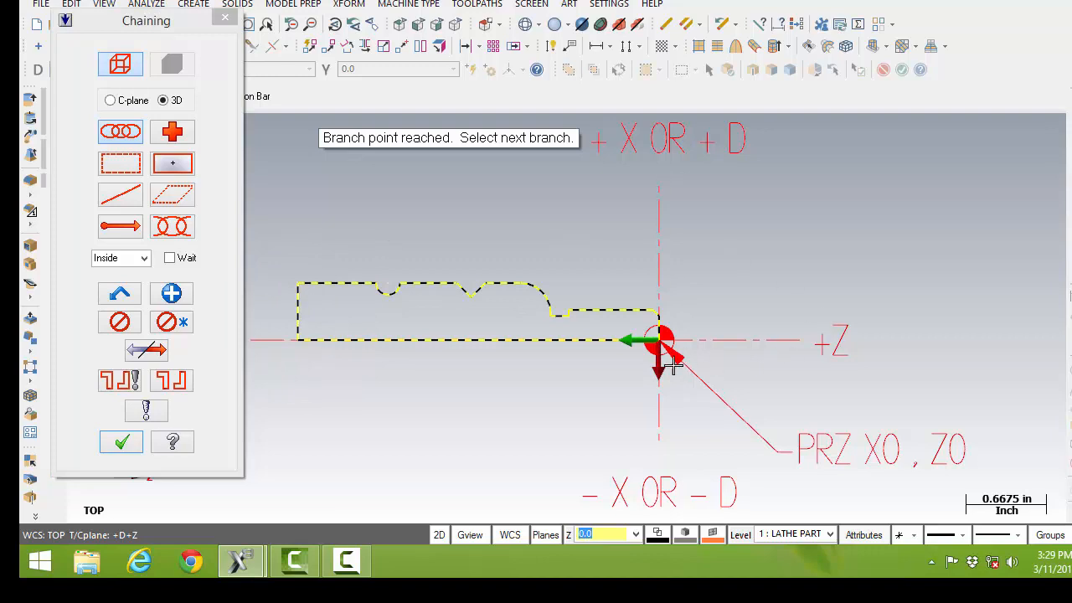
pyautogui.click(121, 442)
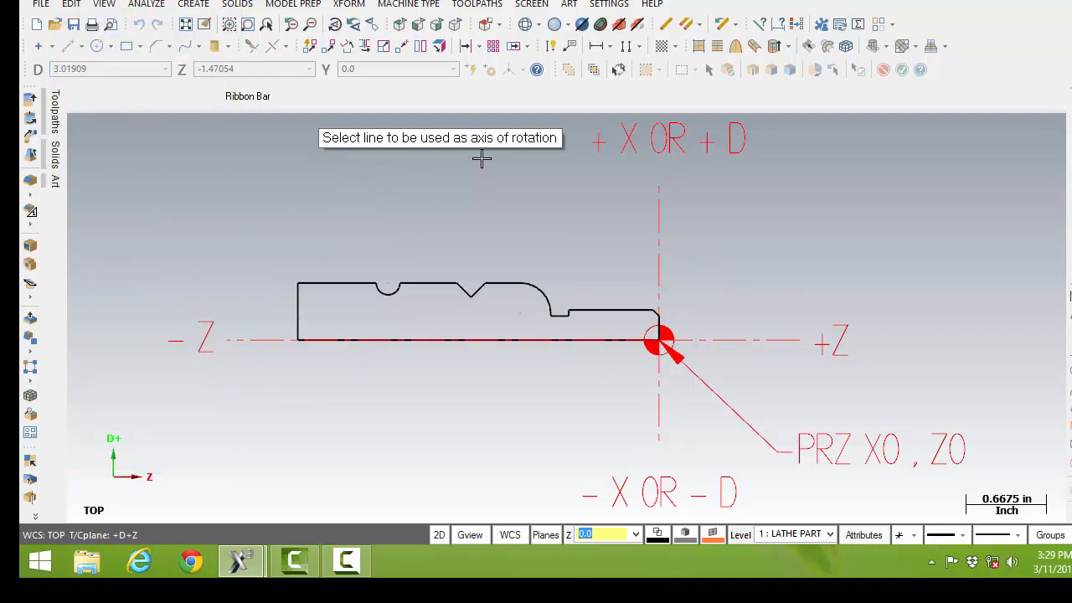
pyautogui.click(395, 335)
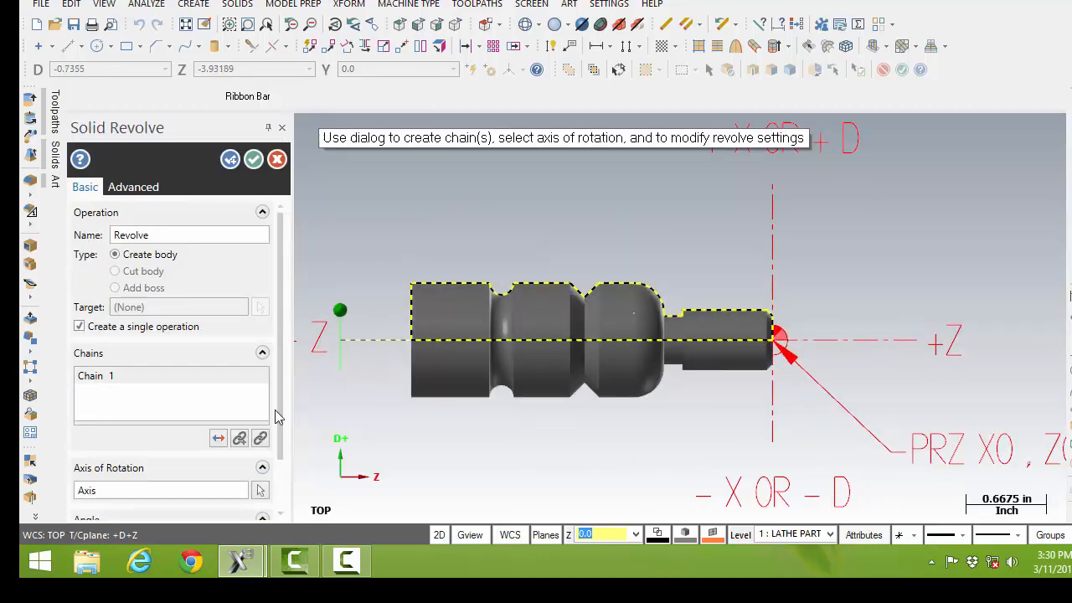
pyautogui.click(252, 159)
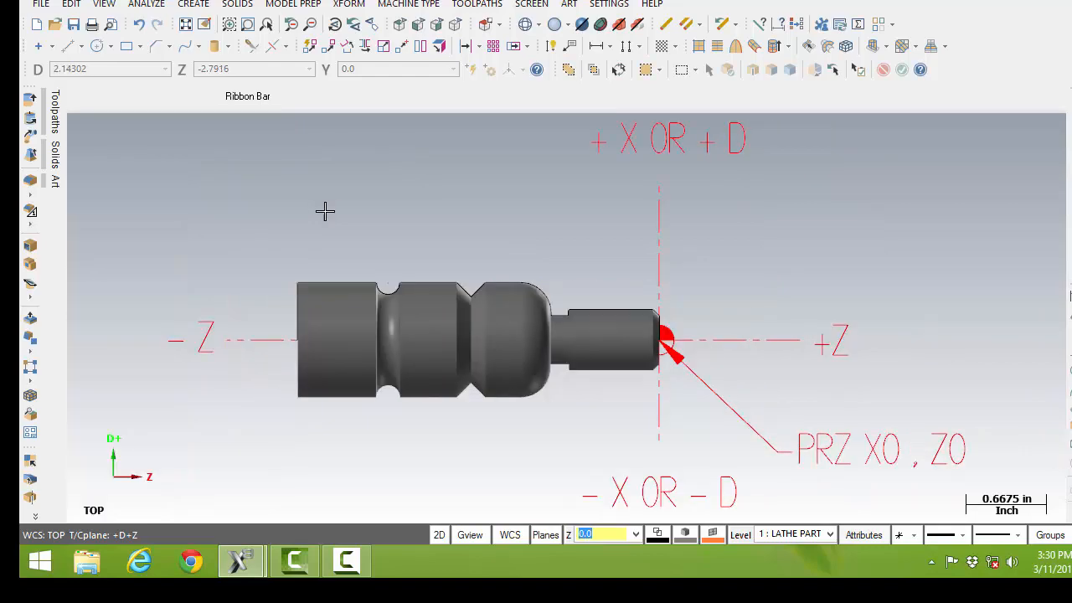
# Remove the solid history from the revolved body and expand its entry to check the remaining operations.
pyautogui.moveTo(330, 211)
pyautogui.mouseDown(button='middle')
pyautogui.moveTo(574, 321)
pyautogui.moveTo(574, 278)
pyautogui.moveTo(612, 276)
pyautogui.moveTo(520, 301)
pyautogui.mouseUp(button='middle')
pyautogui.scroll(-2, 574, 279)
pyautogui.hotkey('alt', '1')
pyautogui.click(59, 156)
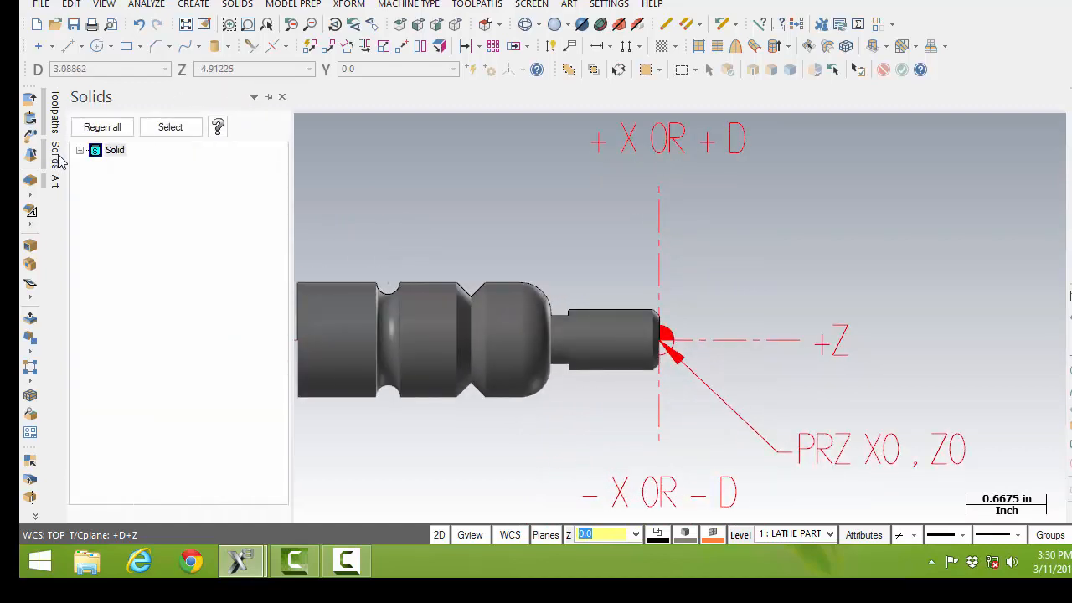
pyautogui.click(81, 151)
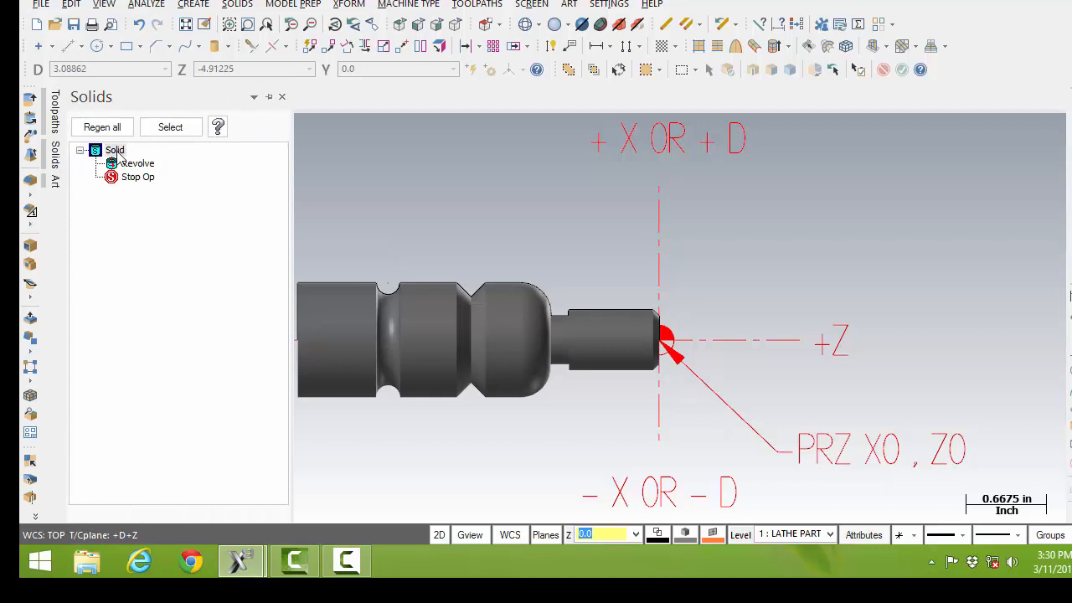
pyautogui.rightClick(118, 157)
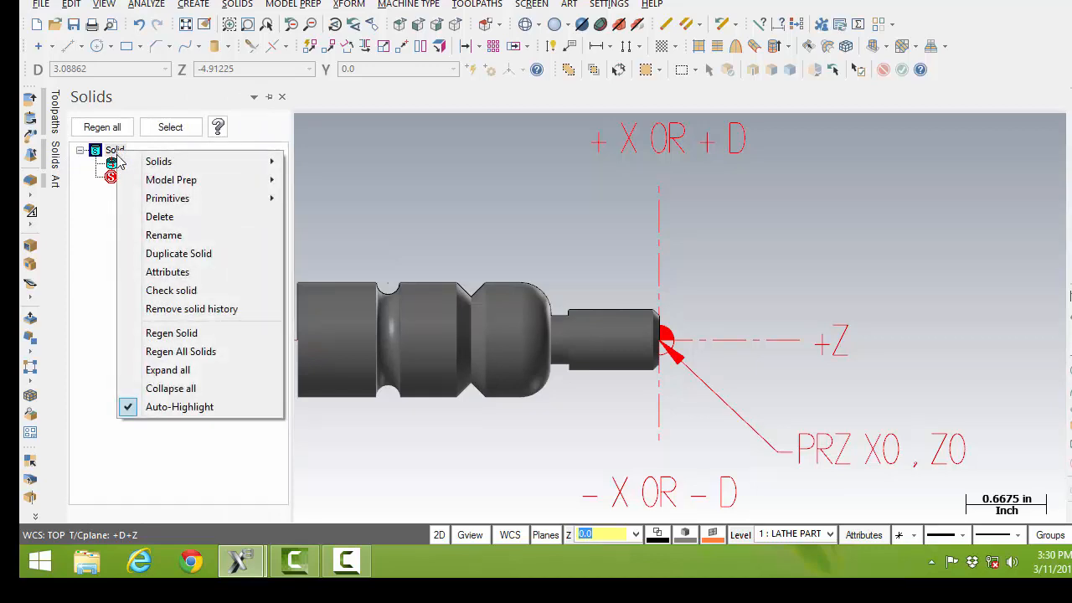
pyautogui.click(165, 310)
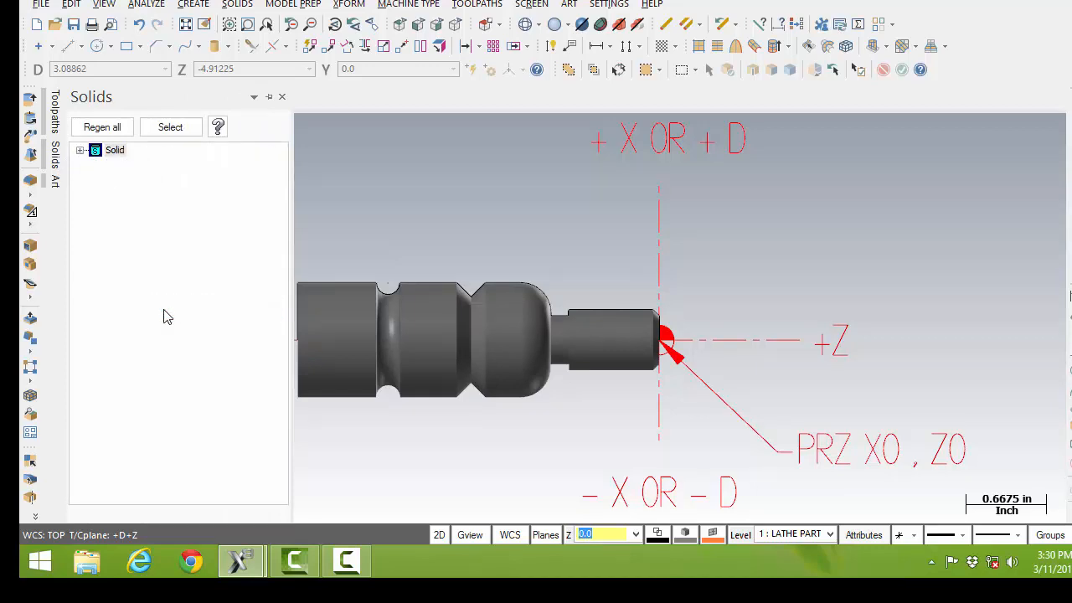
pyautogui.click(81, 151)
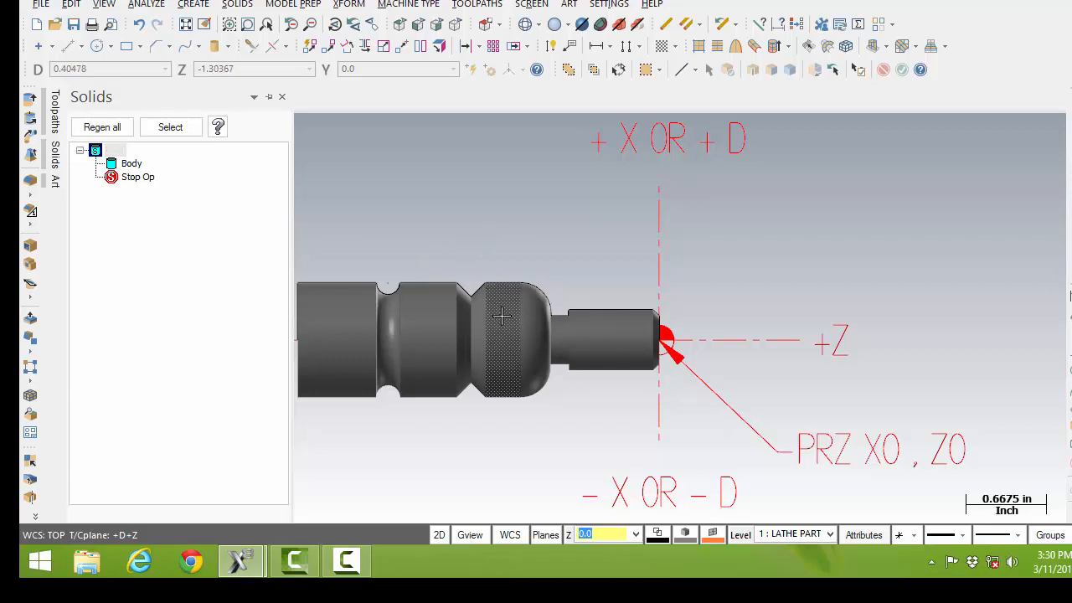
# Move the solid body to level 4, SOLID LATHE PART 2.
pyautogui.click(501, 315)
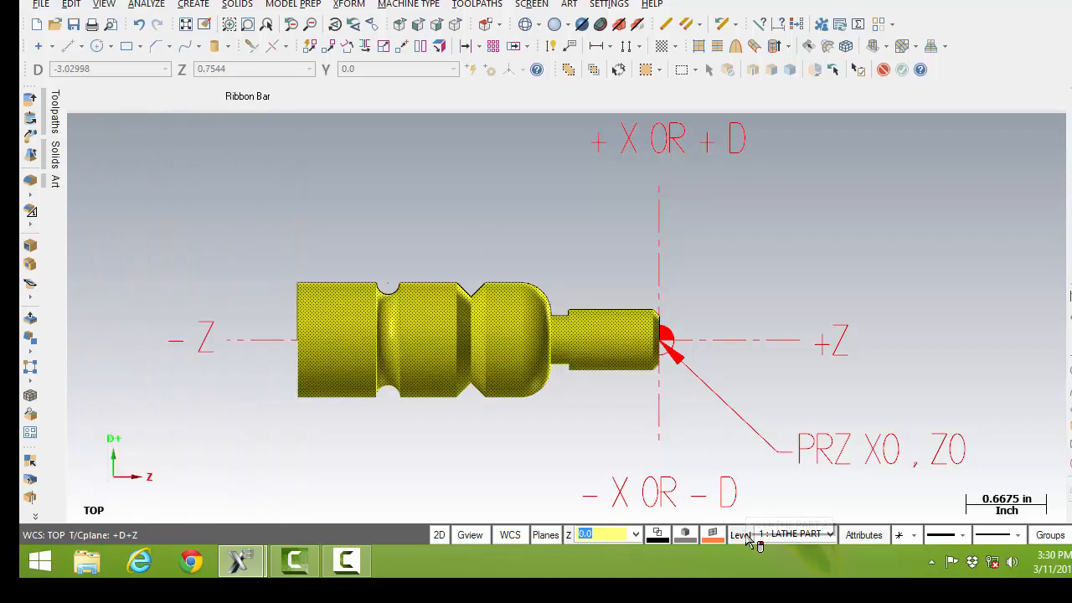
pyautogui.rightClick(743, 537)
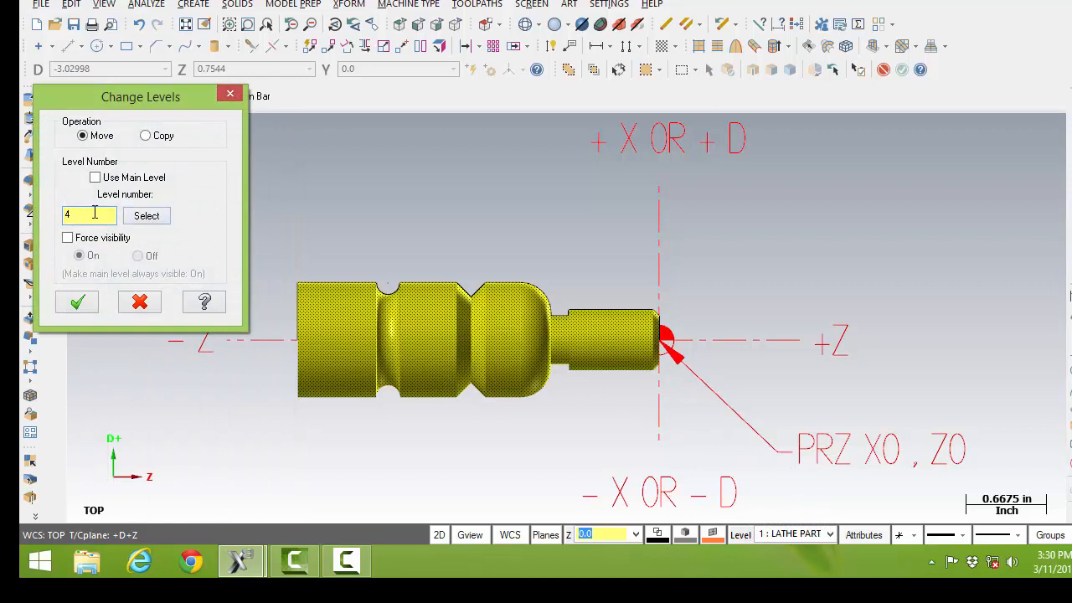
pyautogui.click(146, 215)
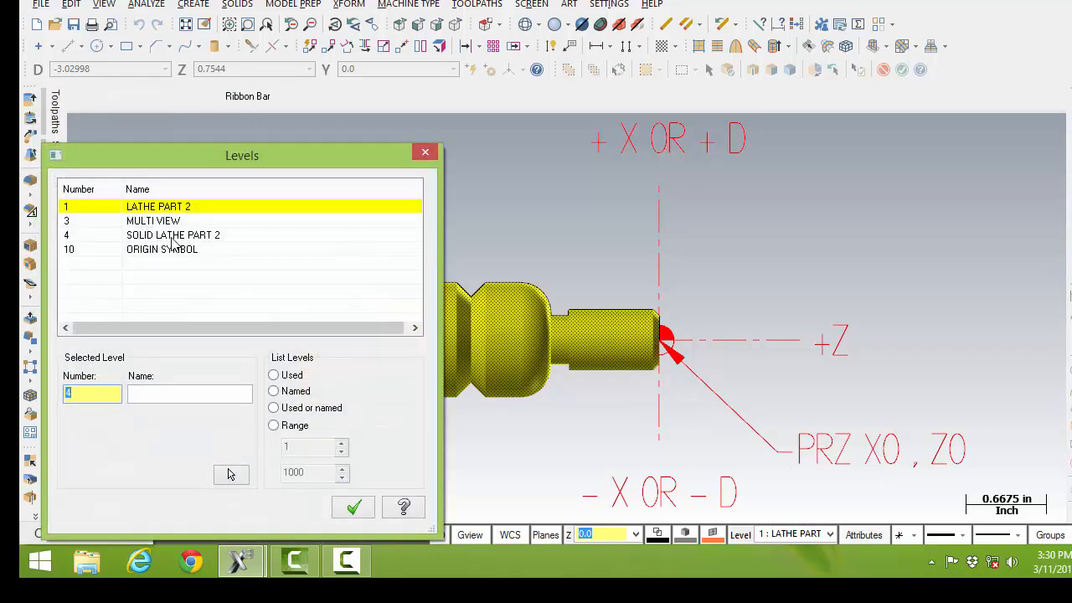
pyautogui.click(353, 509)
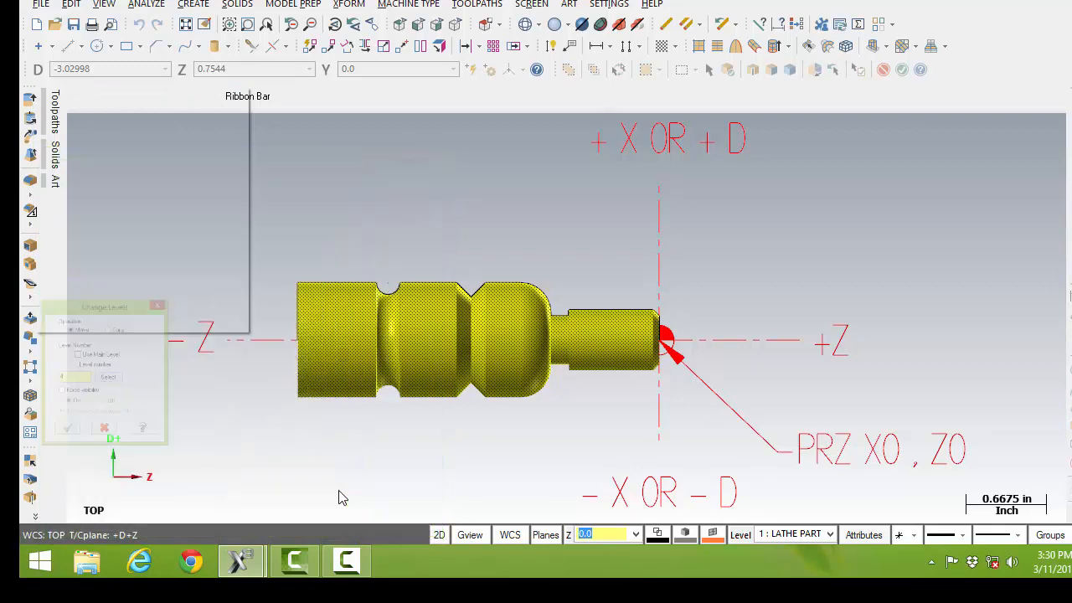
pyautogui.click(78, 304)
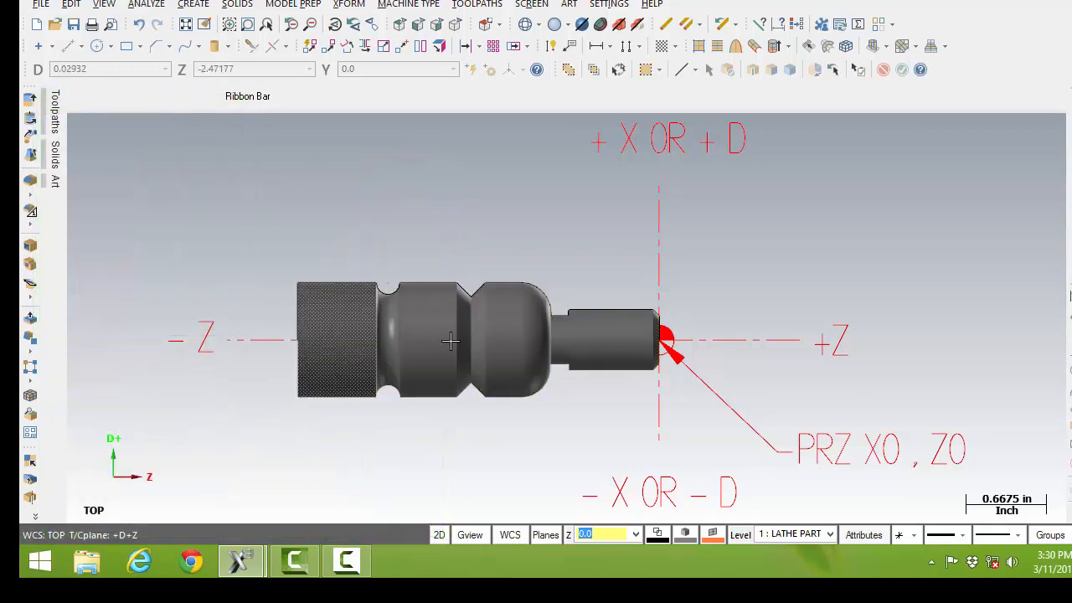
# Hide level 4, SOLID LATHE PART 2, so only the profile geometry and origin symbol are displayed.
pyautogui.click(744, 539)
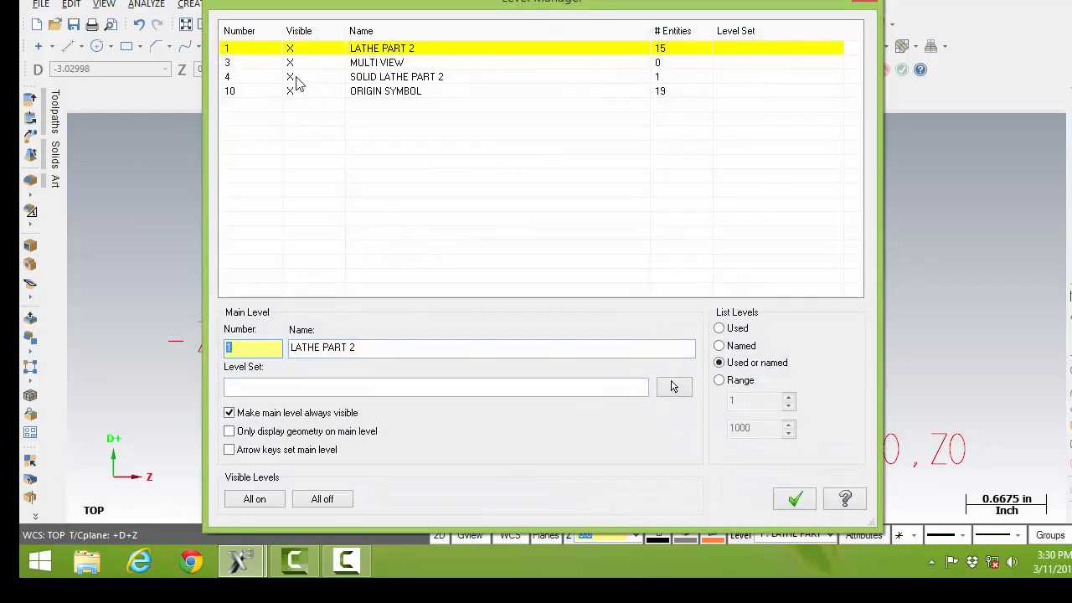
pyautogui.click(296, 76)
pyautogui.click(792, 499)
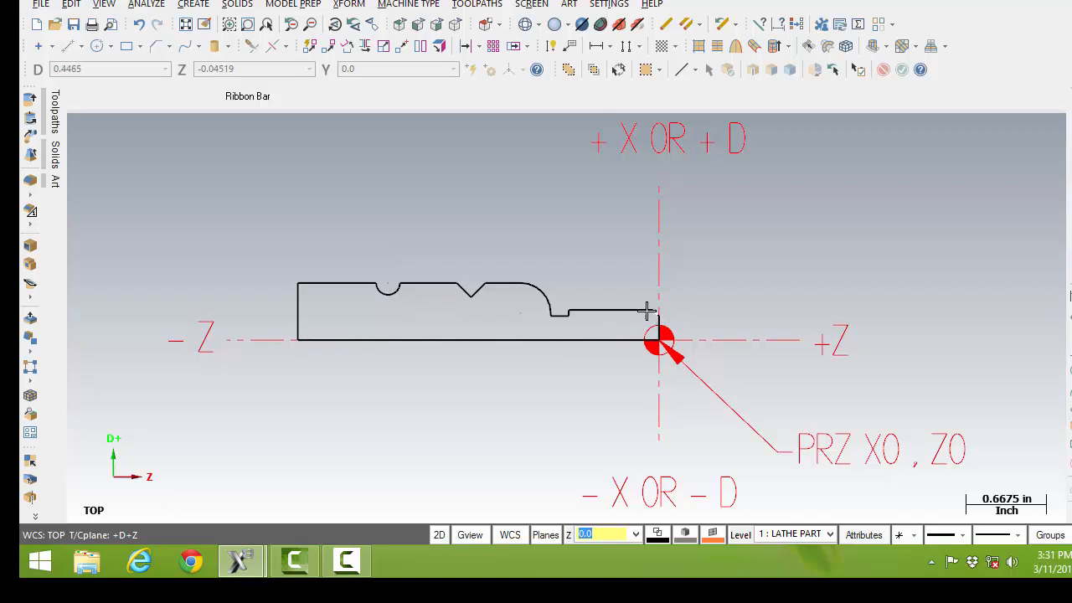
pyautogui.press('ctrl')
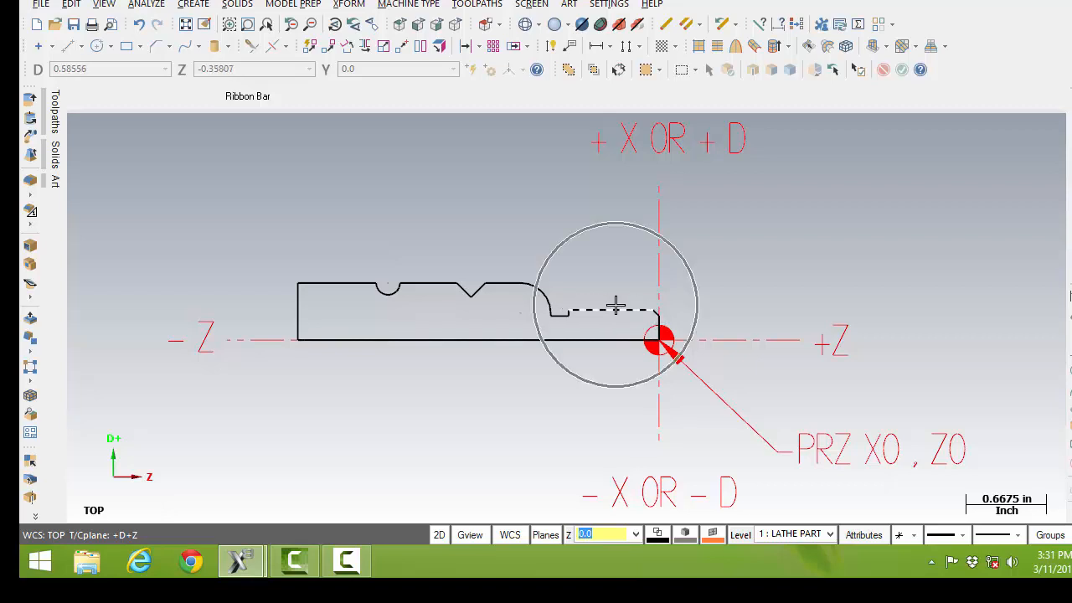